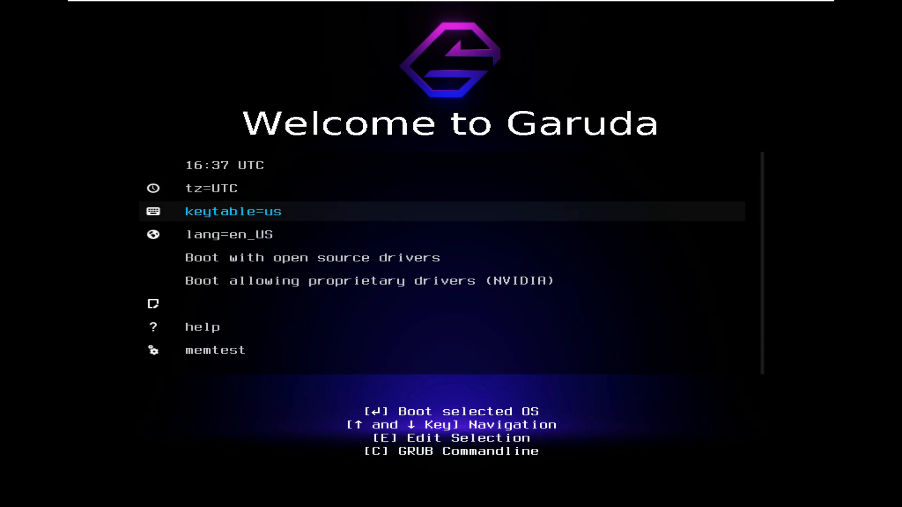
Boot the Garuda Linux live session from the boot menu.
key("Up")
key("Up")
key("Up")
key("Up")
key("Up")
key("Up")
key("Up")
key("Up")
key("Up")
key("Up")
key("Up")
key("Down")
key("Down")
key("Down")
key("Down")
key("Up")
key("Return")
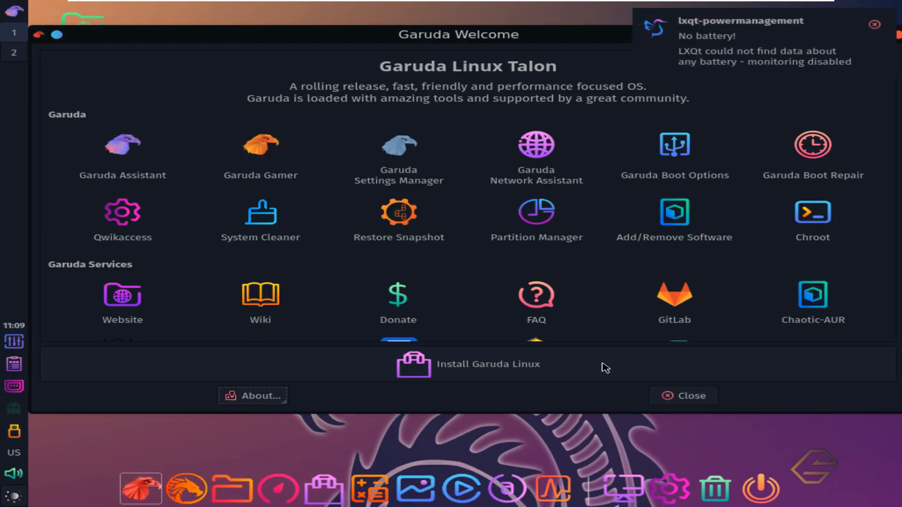
Increase the live desktop's display resolution.
scroll(541, 273, "down", 5)
left_click(18, 14)
mouse_move(86, 172)
mouse_move(244, 173)
left_click(394, 354)
left_click(593, 263)
left_click(566, 154)
left_click(642, 338)
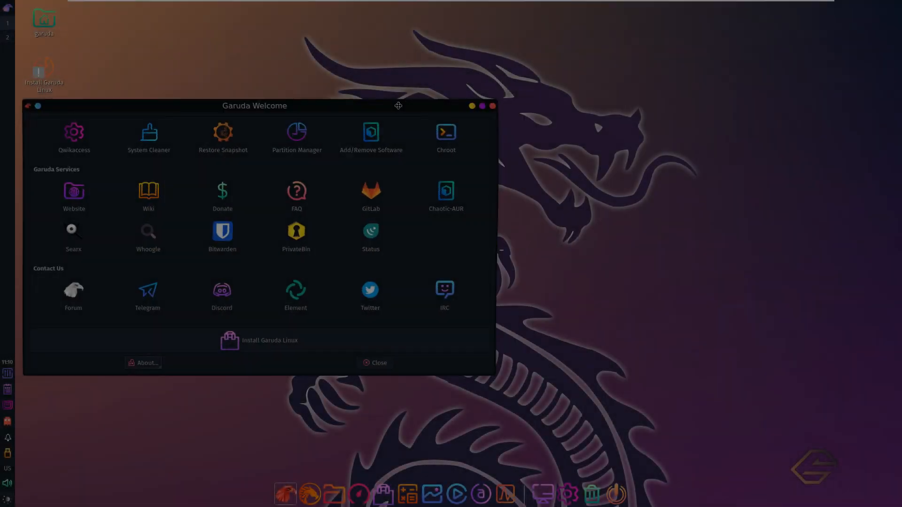
Move the Garuda Welcome window nearer the centre of the desktop and launch the Garuda Linux installer from it.
left_click_drag(398, 106, 500, 141)
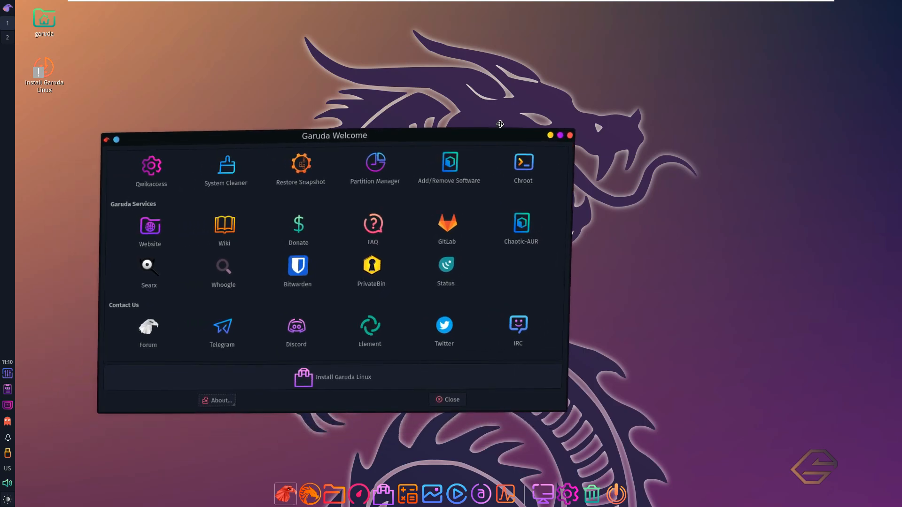
left_click(426, 360)
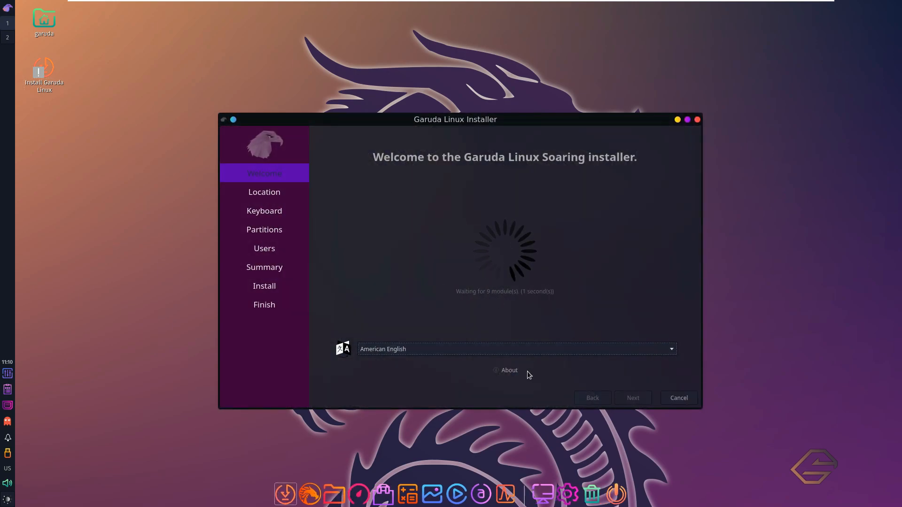
View the installer's About information, and maximize and restore the installer window.
left_click(509, 370)
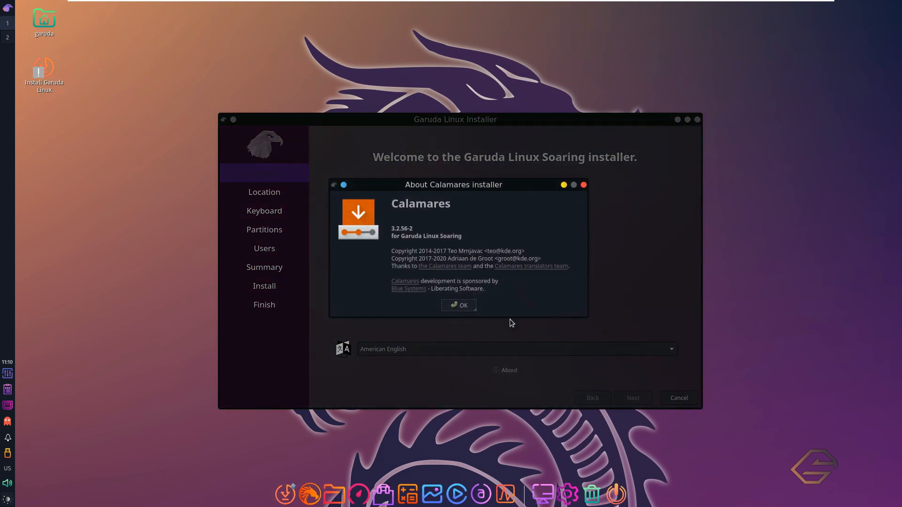
left_click(470, 306)
left_click(687, 120)
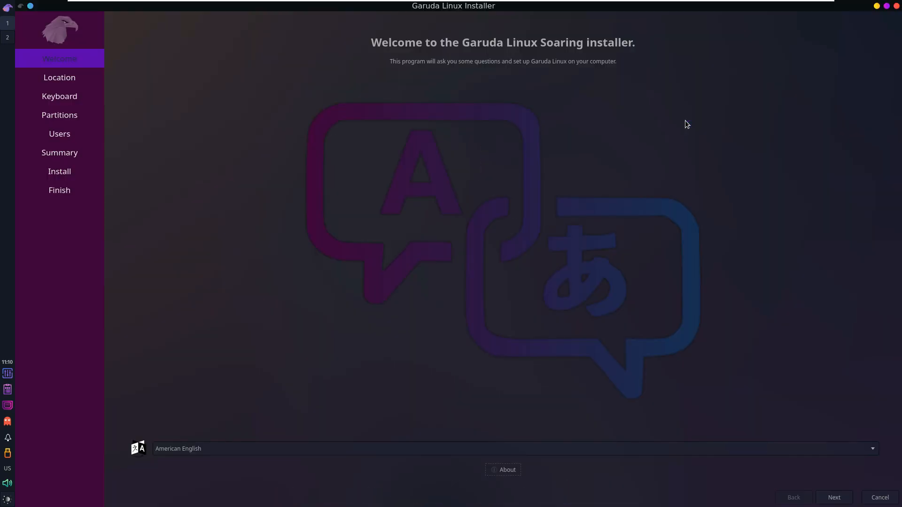
left_click(887, 7)
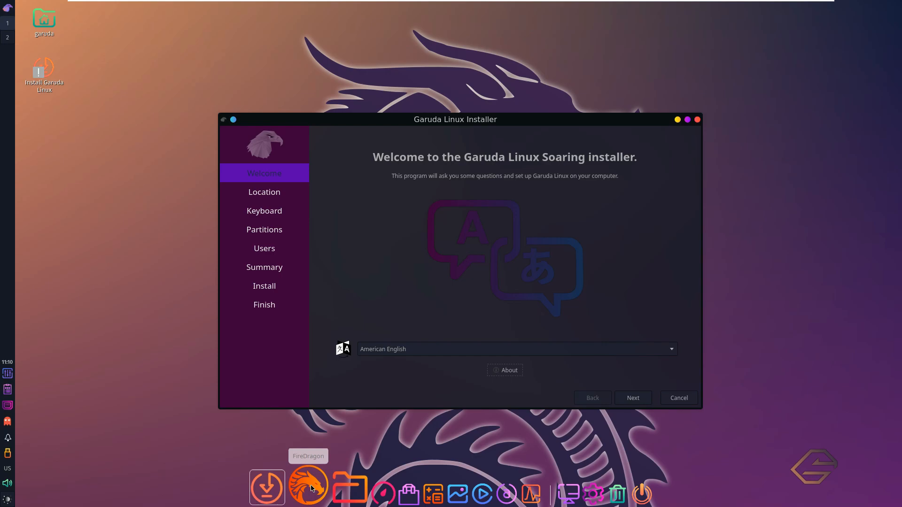
Open the FireDragon browser and close the Dark Reader help page.
left_click(311, 489)
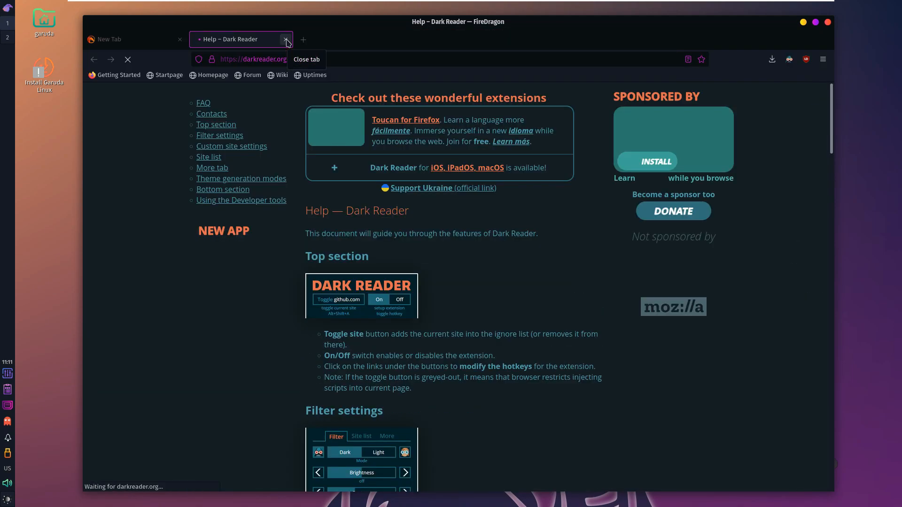
left_click(286, 40)
Check the browser's version in the About FireDragon window and close that window.
left_click(822, 59)
left_click(703, 322)
left_click(705, 193)
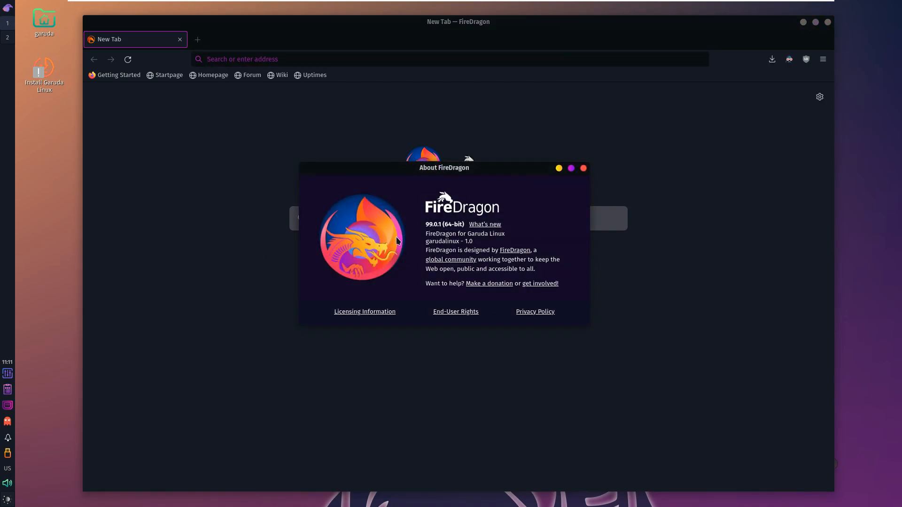
left_click_drag(426, 224, 462, 225)
left_click(583, 169)
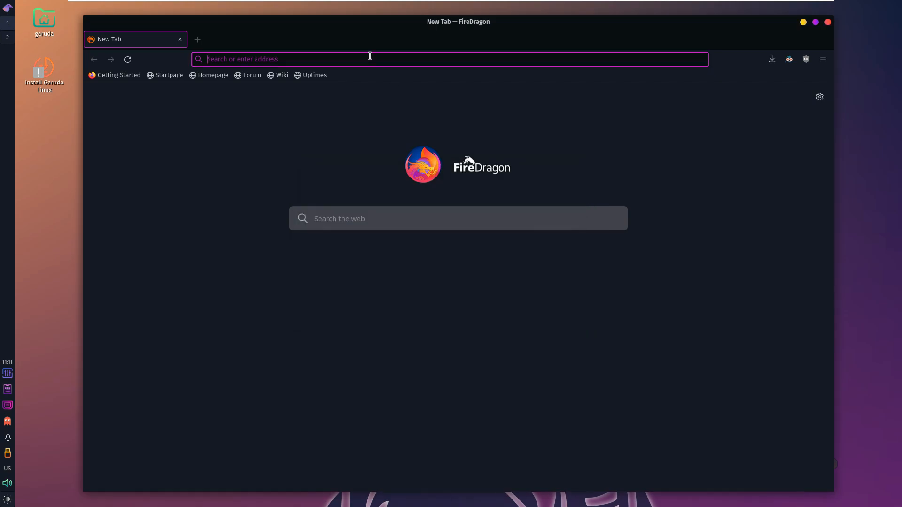
Open garudalinux.org and go to the site's Download page.
type("garudalinux.org/")
key("Return")
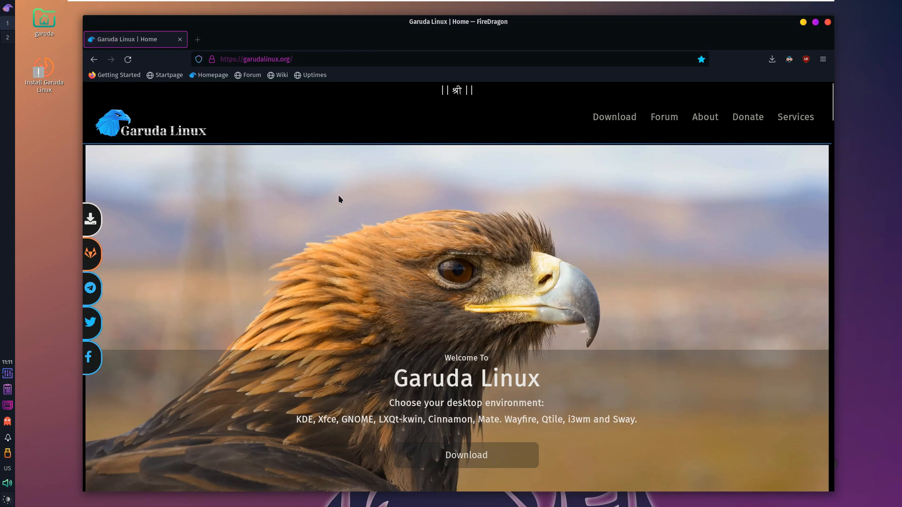
left_click(624, 120)
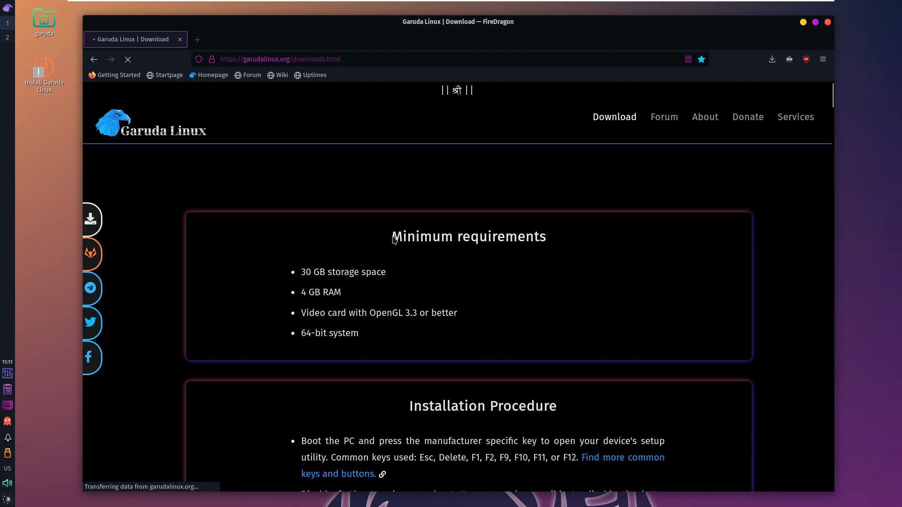
Examine the minimum requirements, recommendations and available desktop editions on the Download page, as far as Garuda LXQT-Kwin.
left_click_drag(432, 301, 426, 222)
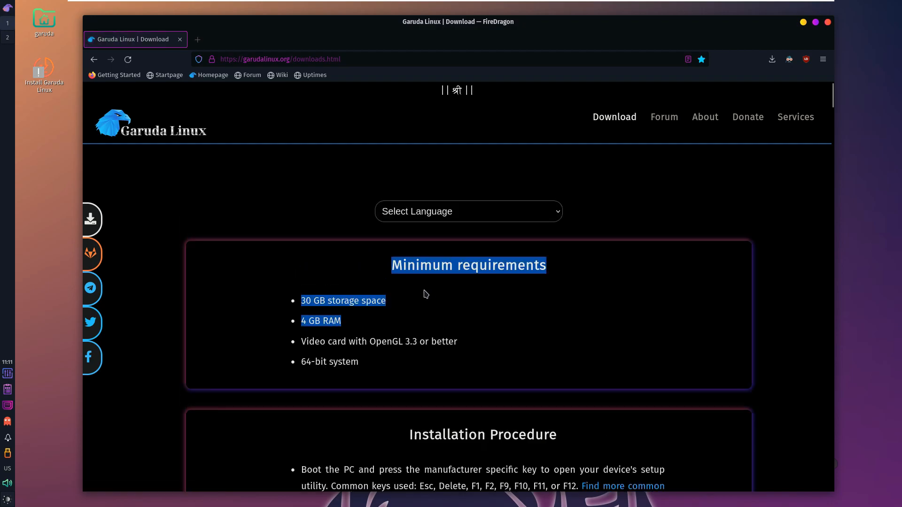
scroll(425, 295, "down", 7)
scroll(426, 295, "up", 4)
scroll(430, 301, "down", 11)
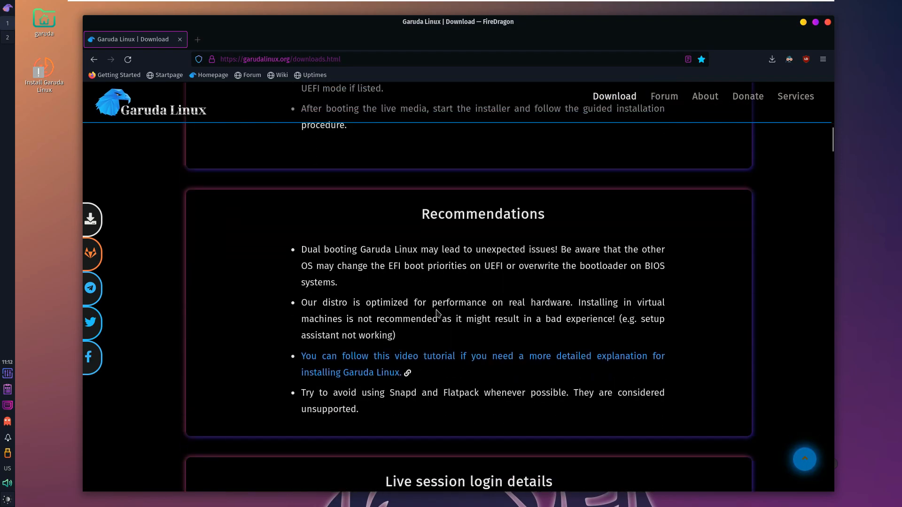
scroll(447, 324, "down", 12)
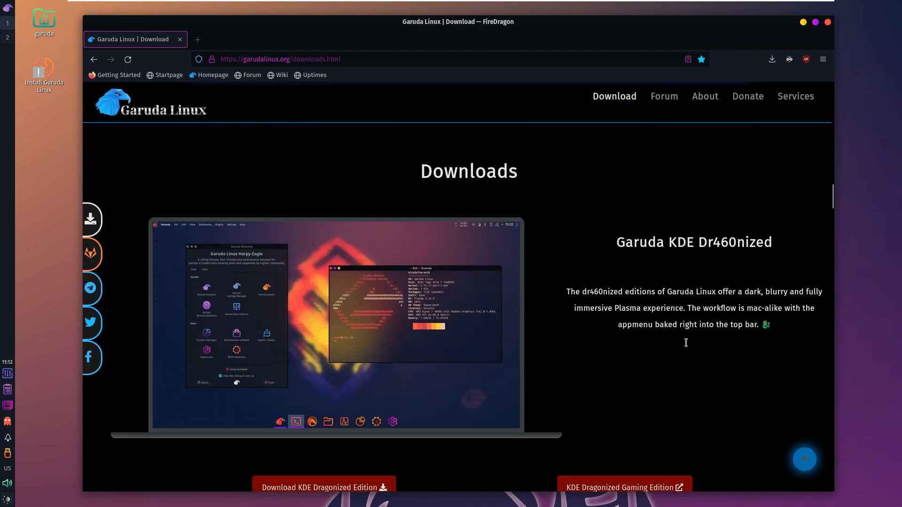
scroll(584, 214, "down", 9)
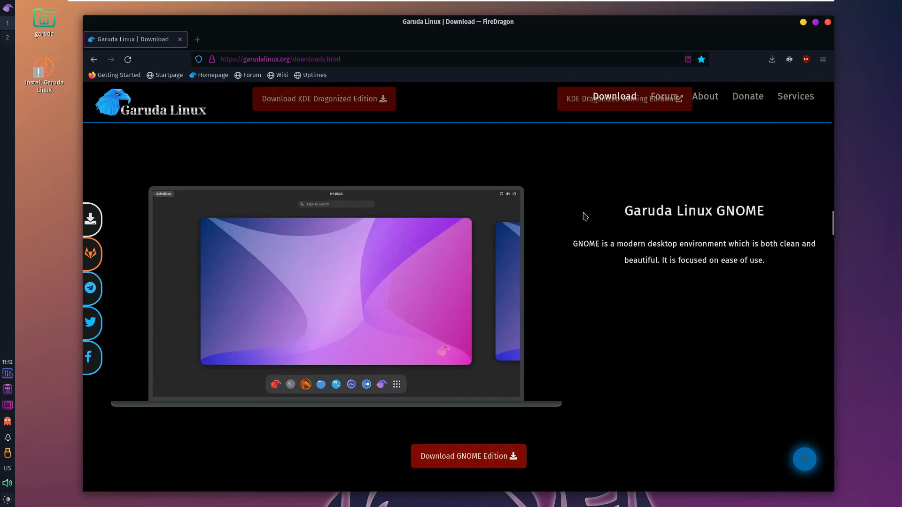
scroll(584, 214, "down", 8)
scroll(584, 214, "down", 16)
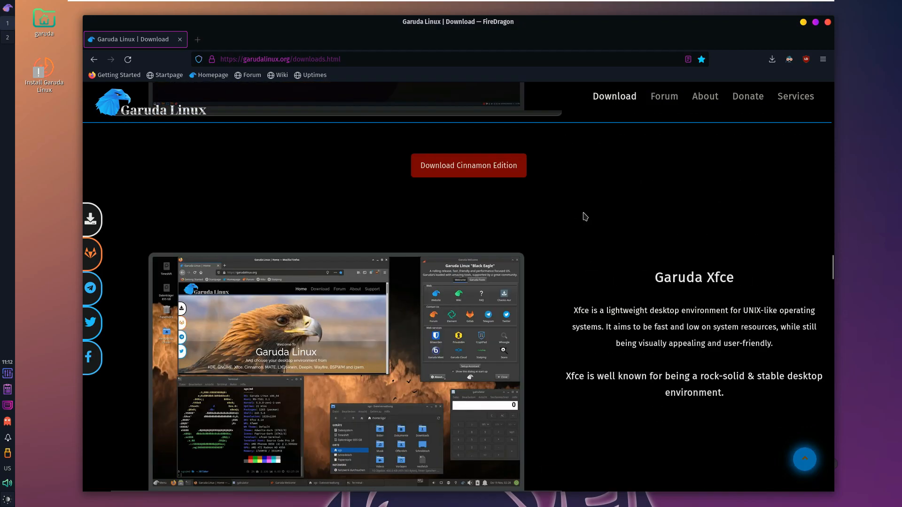
scroll(584, 216, "down", 8)
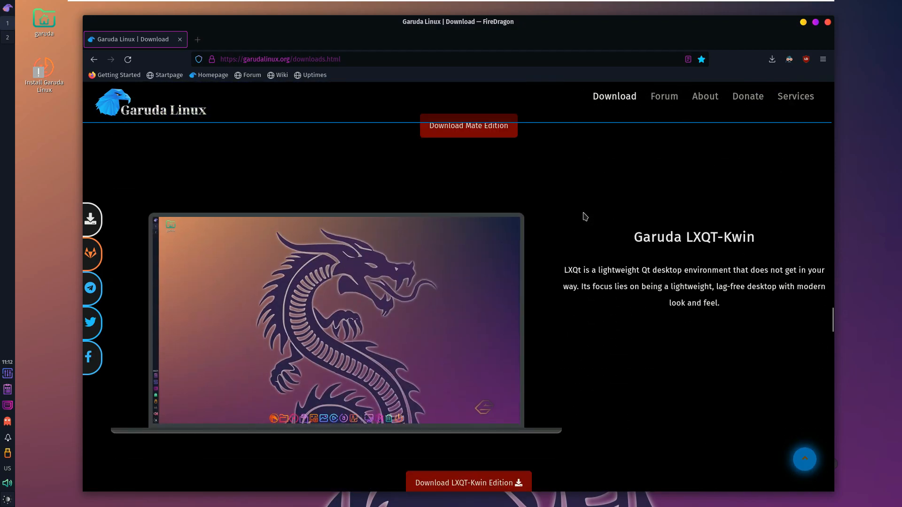
Start downloading the LXQT-Kwin edition ISO from Sourceforge into the Downloads folder, cancel the transfer and close the Sourceforge page.
left_click(450, 417)
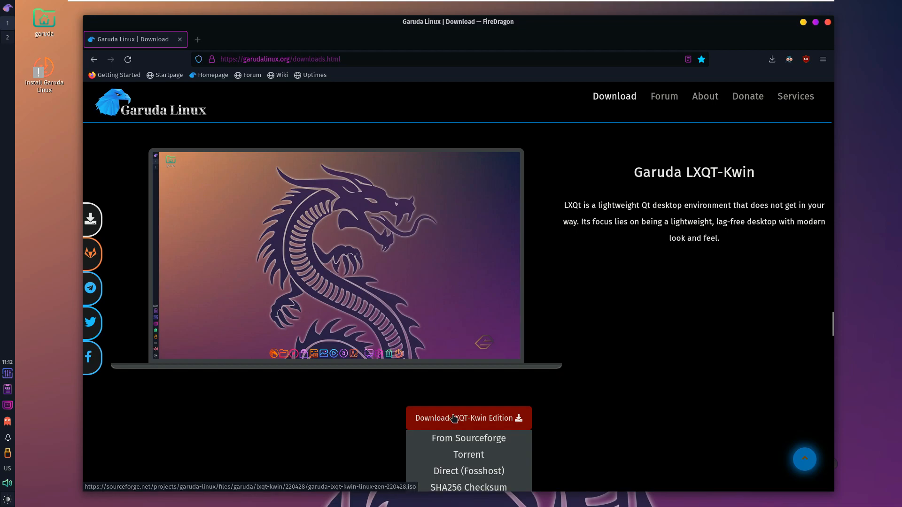
left_click(481, 439)
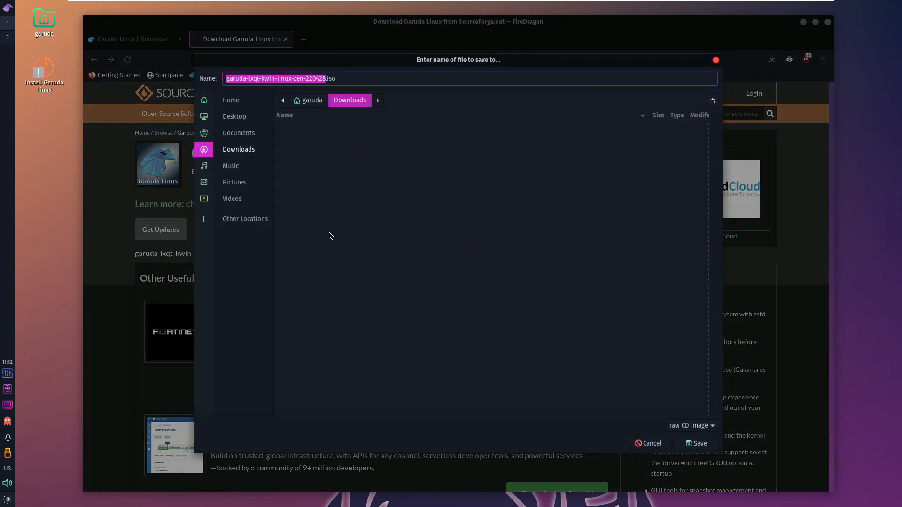
left_click(690, 445)
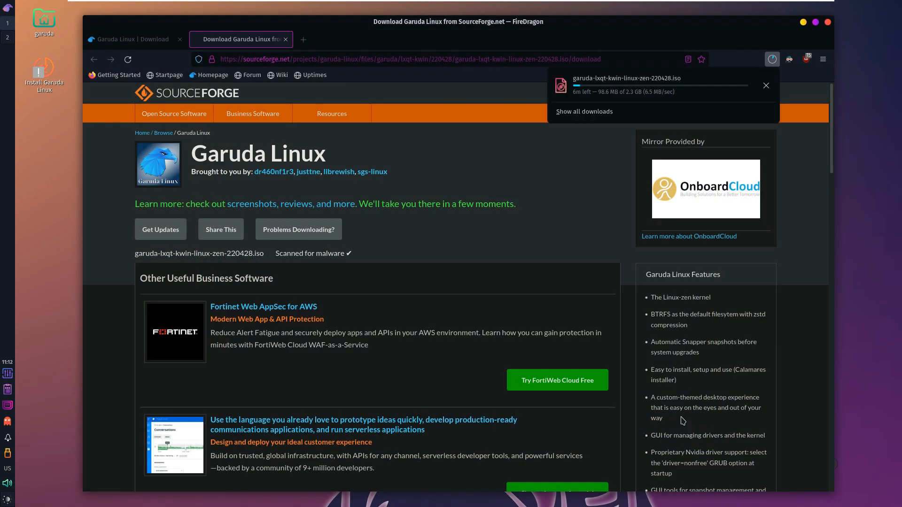
left_click(766, 86)
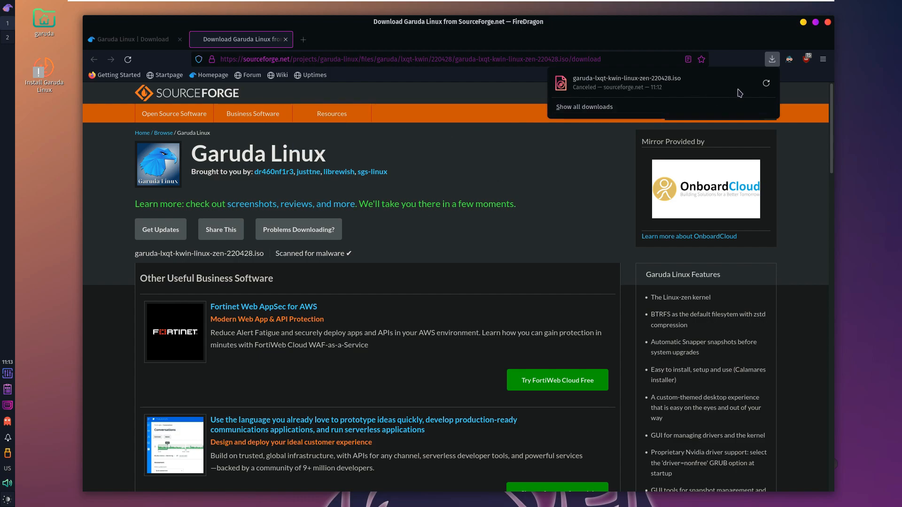
left_click(433, 43)
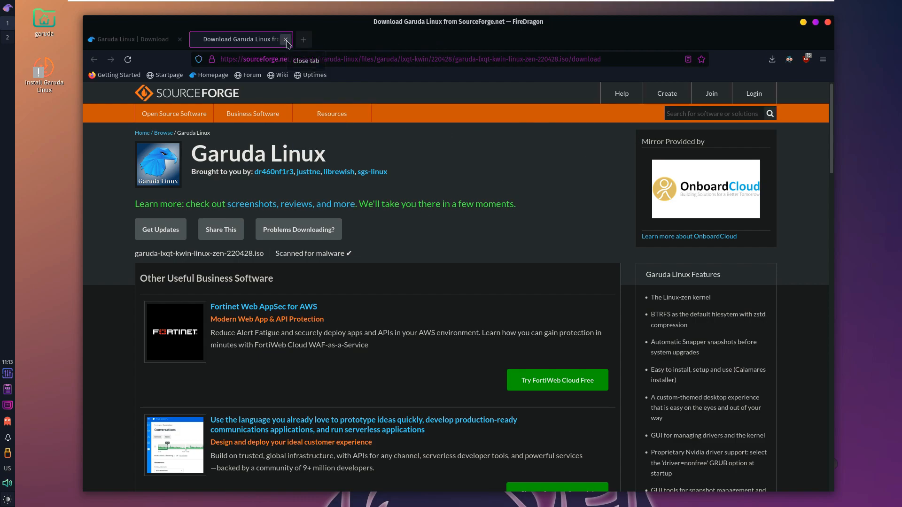
left_click(286, 39)
Open the YouTube channel at youtube.com/9to5linux.
left_click(299, 59)
type("y")
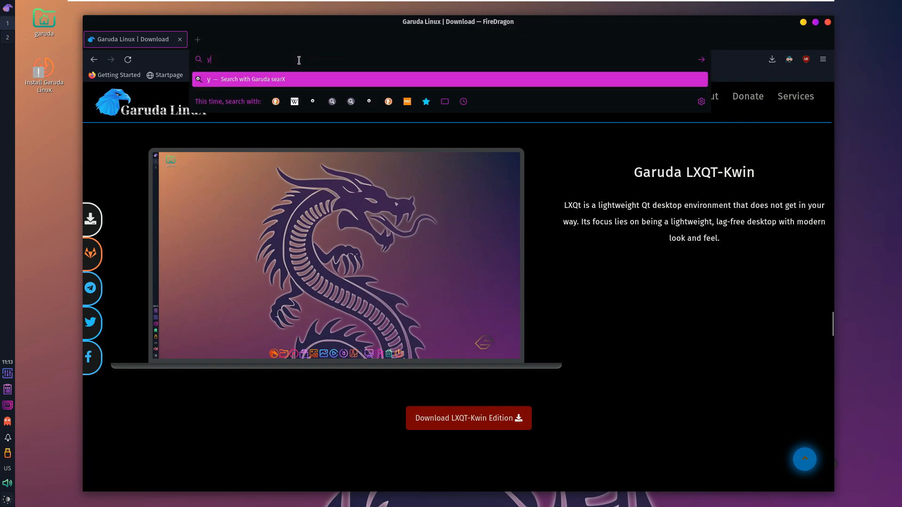
type("outube.com/9to5lin")
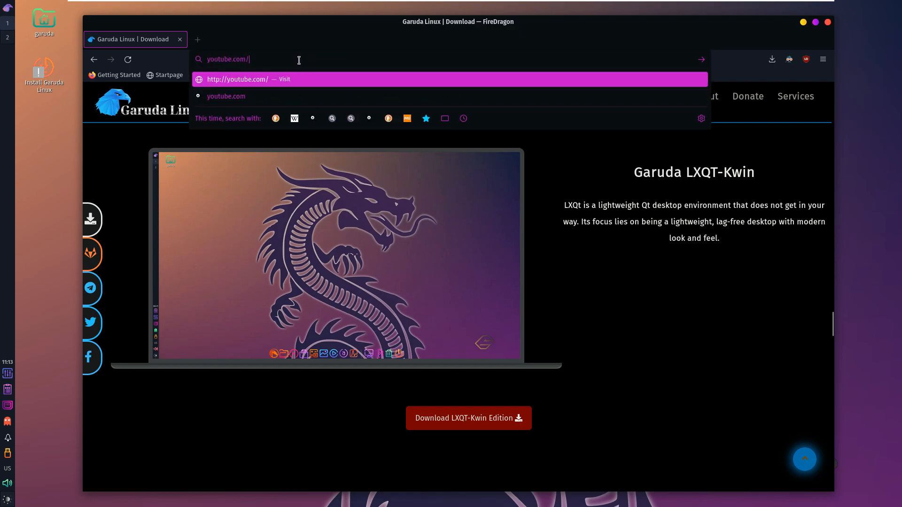
type("ux")
key("Return")
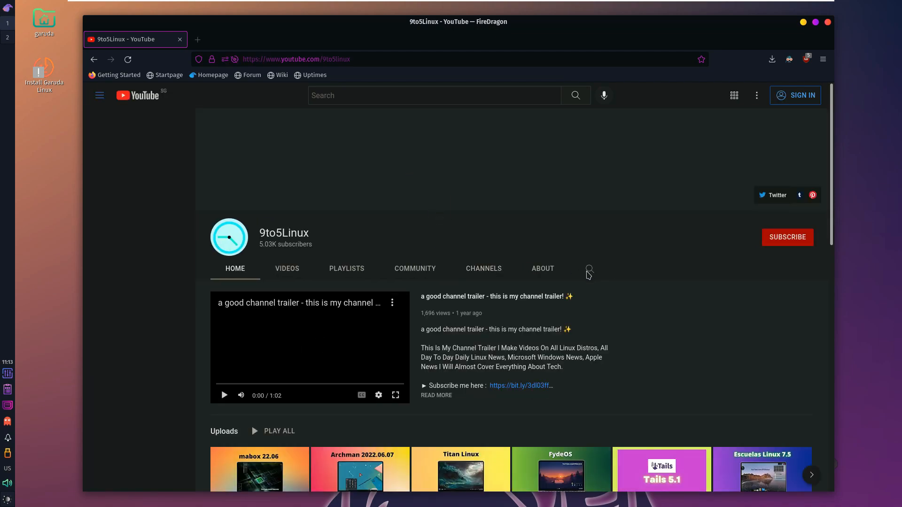
Search the 9to5Linux channel for "garuda linux" and look over the matching videos.
left_click(589, 271)
type("garuda linux")
key("Return")
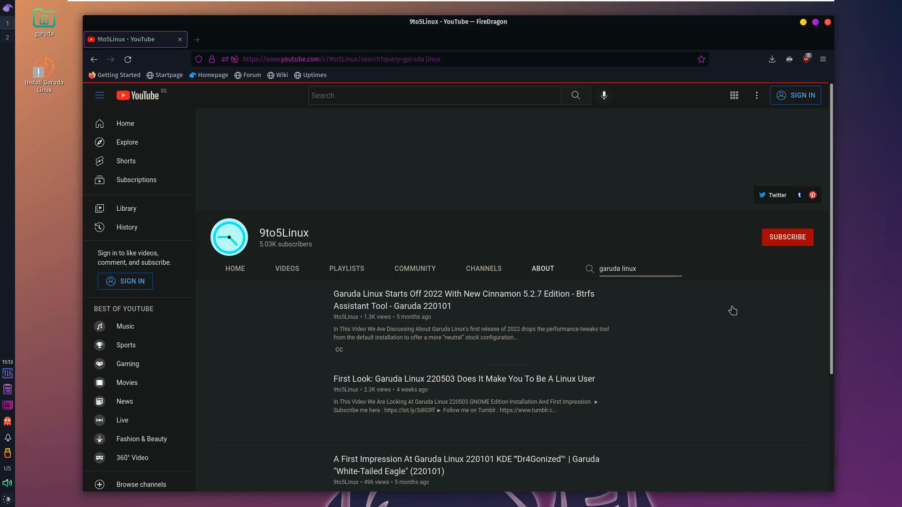
mouse_move(834, 136)
left_mouse_down()
mouse_move(834, 211)
mouse_move(830, 144)
left_mouse_up()
Read the description and upload schedule on the 9to5Linux channel's About page.
left_click(564, 209)
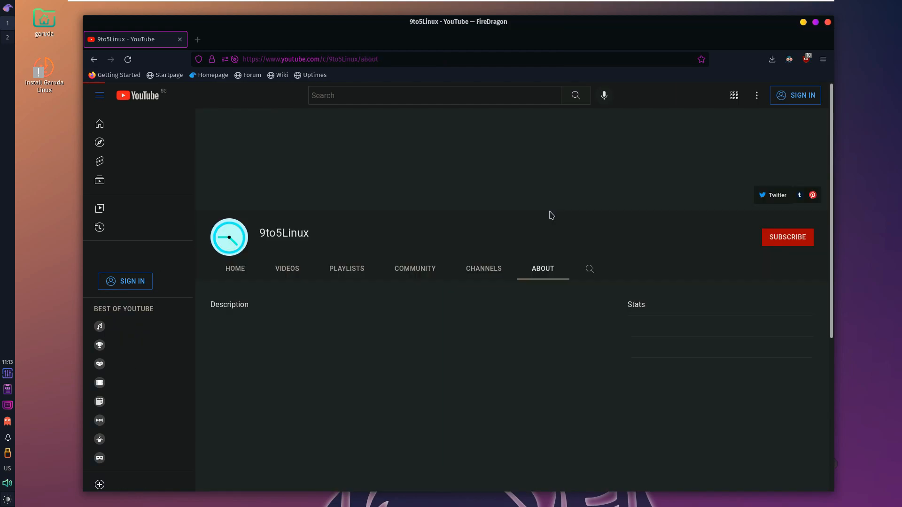
left_click_drag(391, 325, 343, 382)
scroll(351, 361, "down", 3)
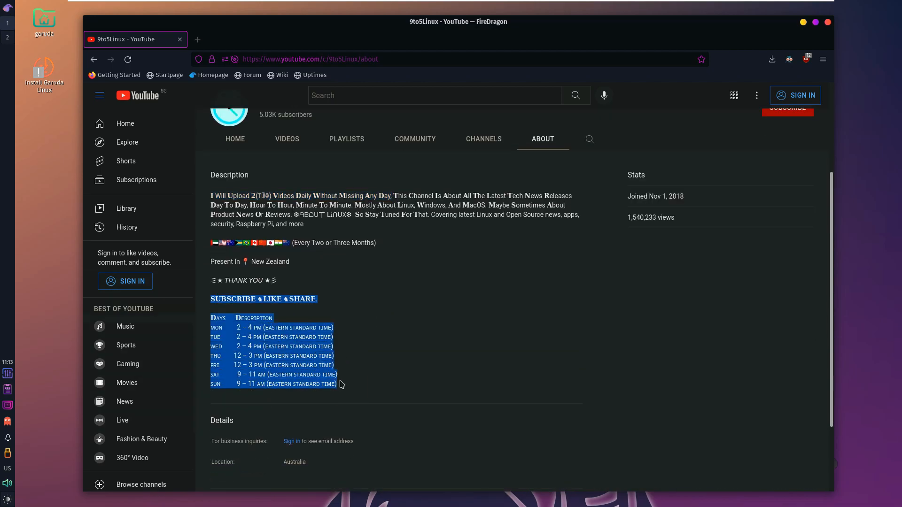
scroll(343, 382, "up", 3)
Try subscribing to the 9to5Linux channel, dismiss the sign-in request and close the browser.
left_click(770, 242)
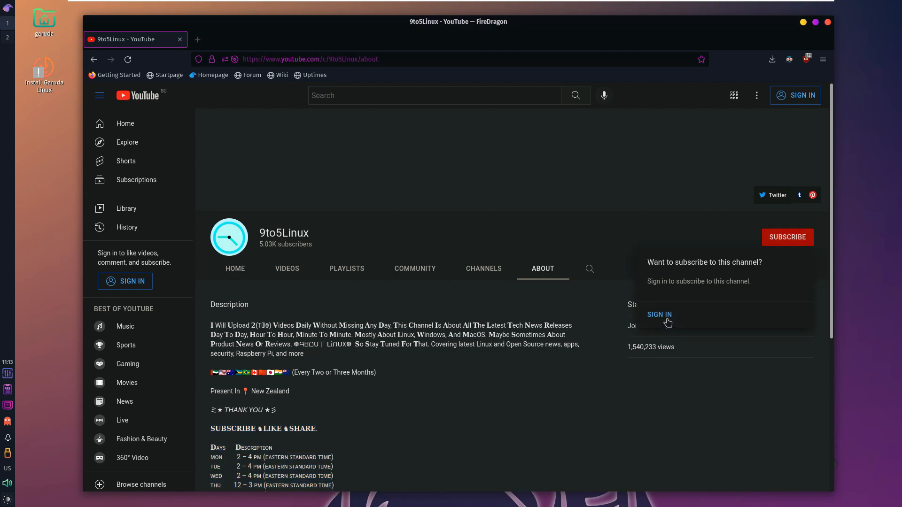
key("Escape")
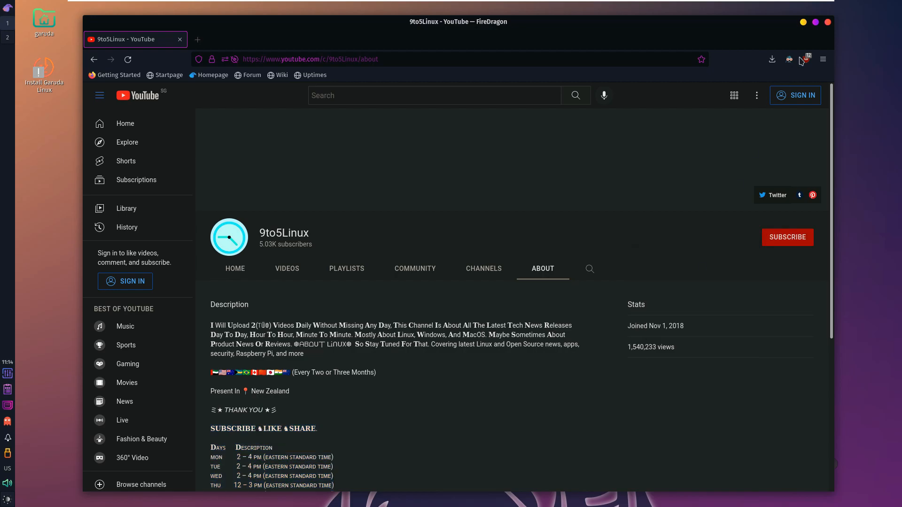
left_click(828, 23)
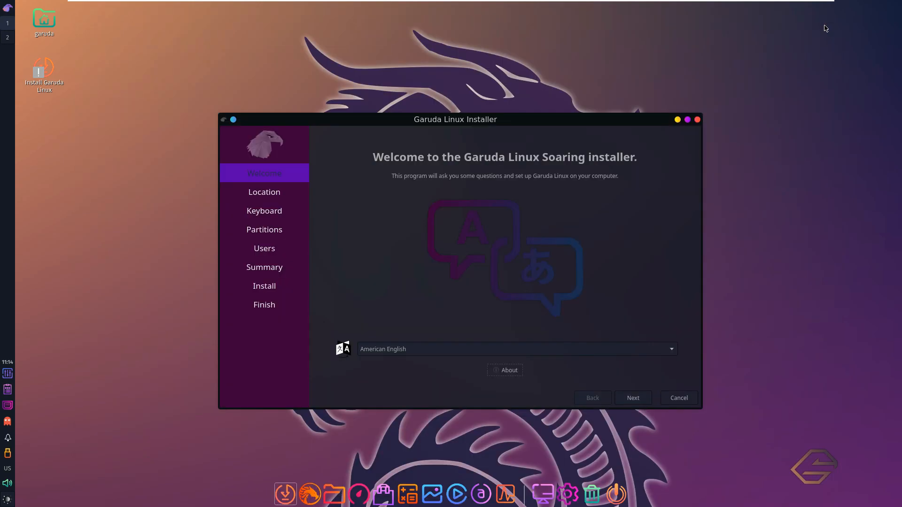
View the installer's About information and look through its list of available languages.
left_click(506, 372)
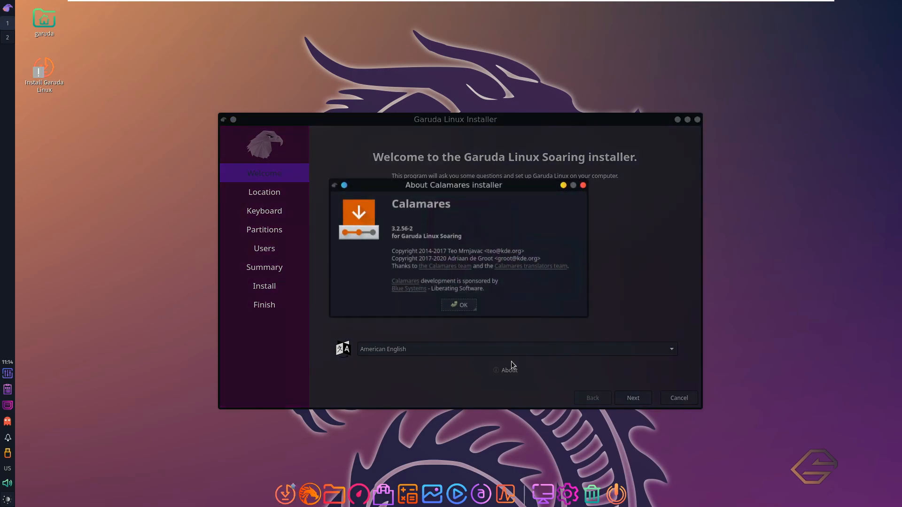
left_click(454, 306)
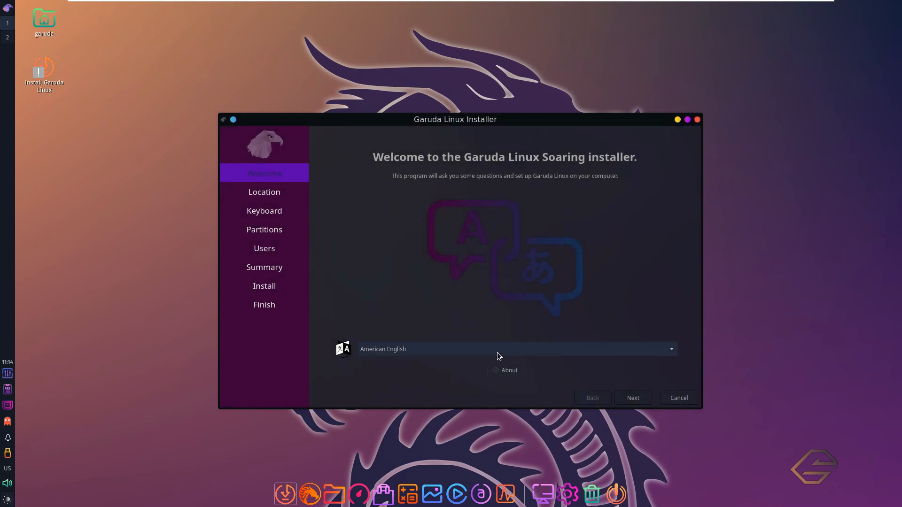
left_click(497, 353)
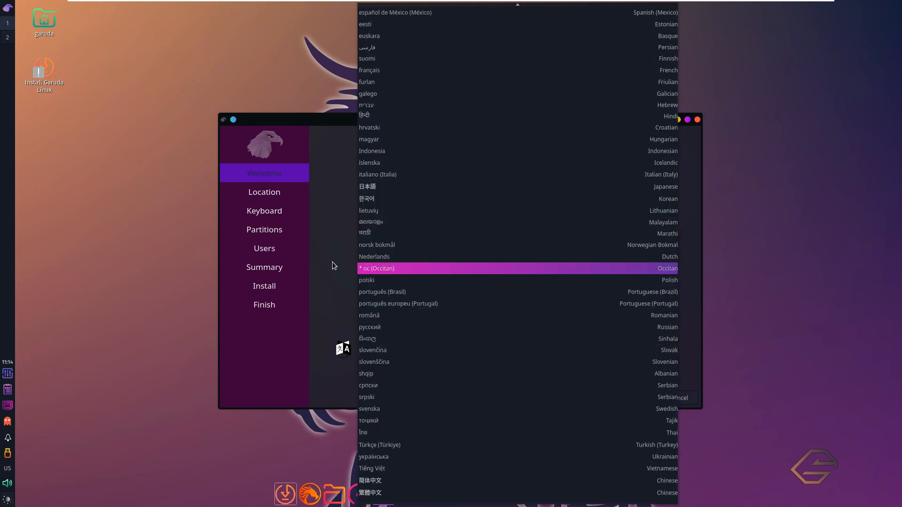
left_click(333, 266)
Maximize the installer window, accept American English, and look through the Location page's region and zone choices.
left_click(687, 119)
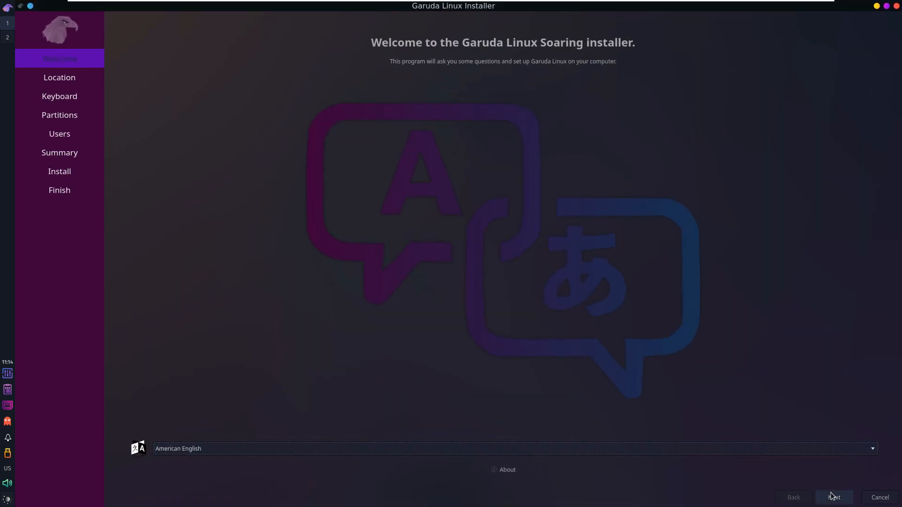
left_click(831, 494)
left_click(368, 91)
left_click(364, 316)
left_click(329, 318)
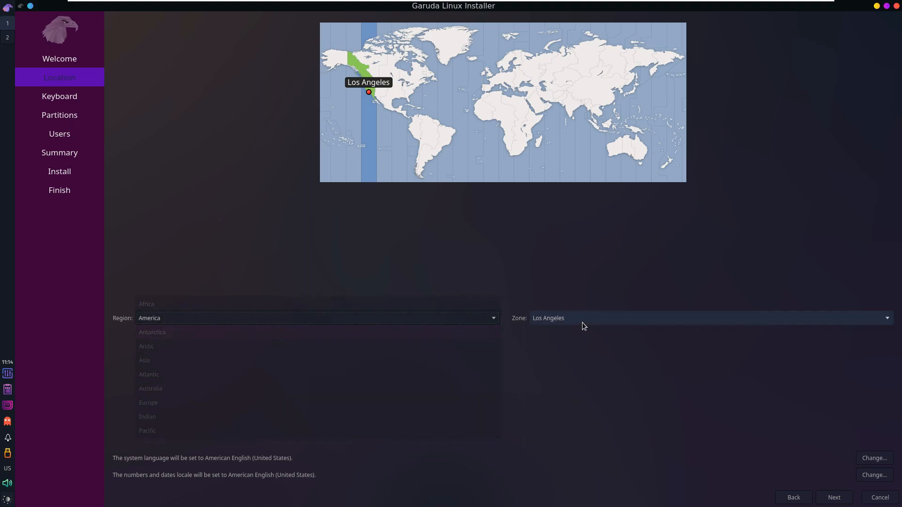
left_click(584, 319)
left_click(419, 236)
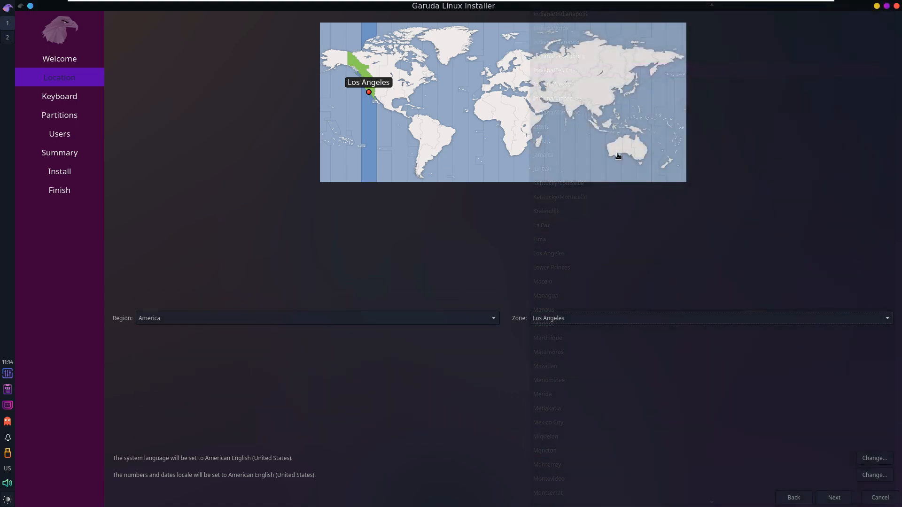
Try the Auckland time zone on the map, set the time zone to America/Los Angeles, and continue to the keyboard settings.
left_click(619, 155)
left_click(650, 161)
left_click(667, 164)
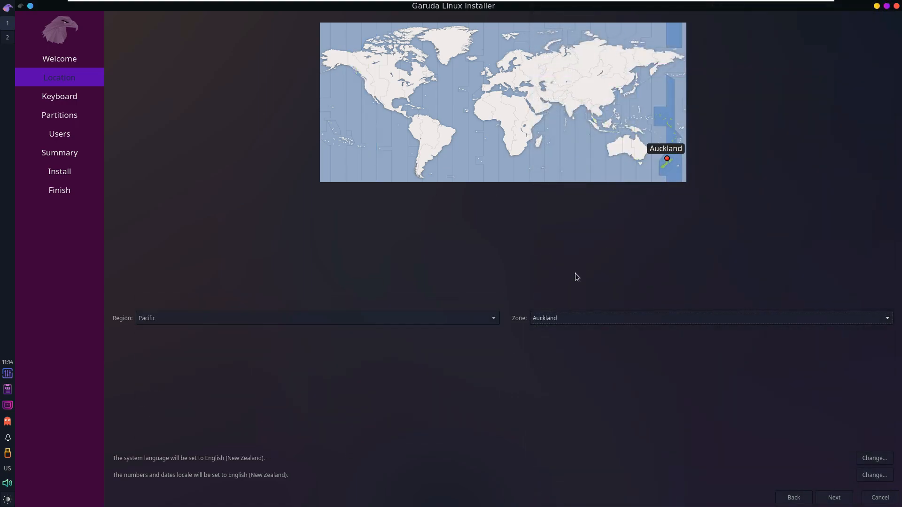
left_click(363, 107)
left_click(835, 498)
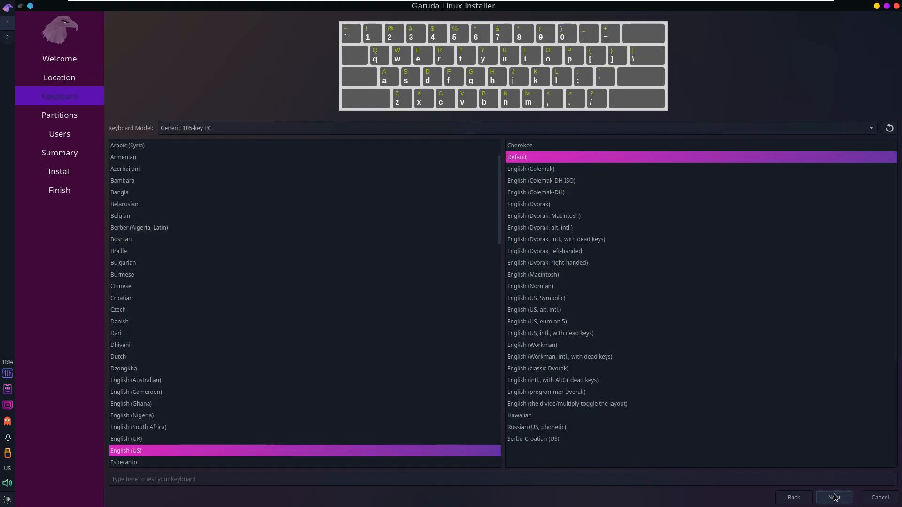
Look through the keyboard models, keep Generic 105-key PC with the default English (US) layout, and continue.
left_click(485, 127)
scroll(410, 437, "up", 7)
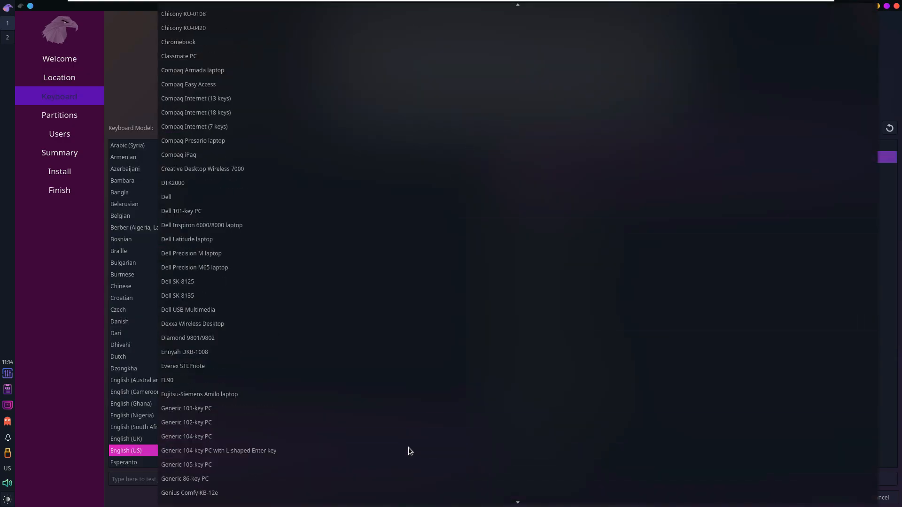
left_click(408, 448)
left_click(835, 497)
Choose to erase the VMware disk /dev/sda with No Swap, leaving system encryption off.
left_click(113, 47)
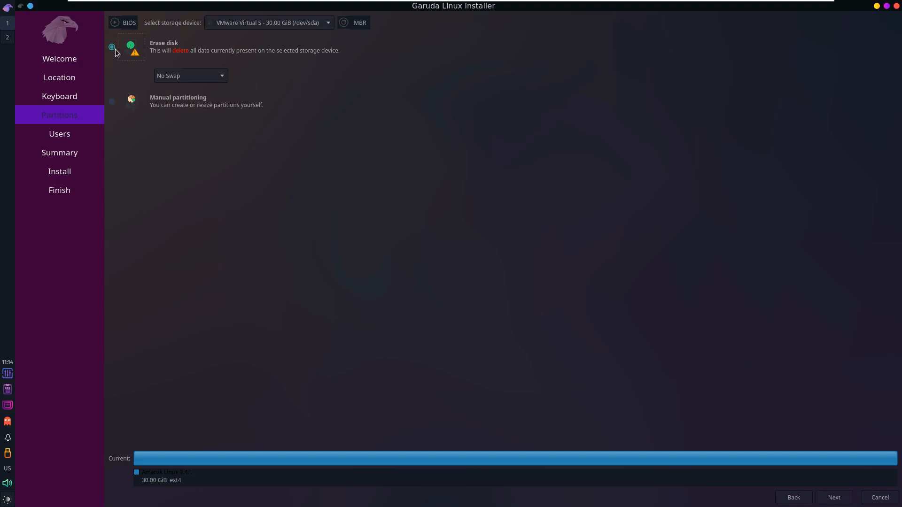
left_click(220, 73)
left_click(386, 80)
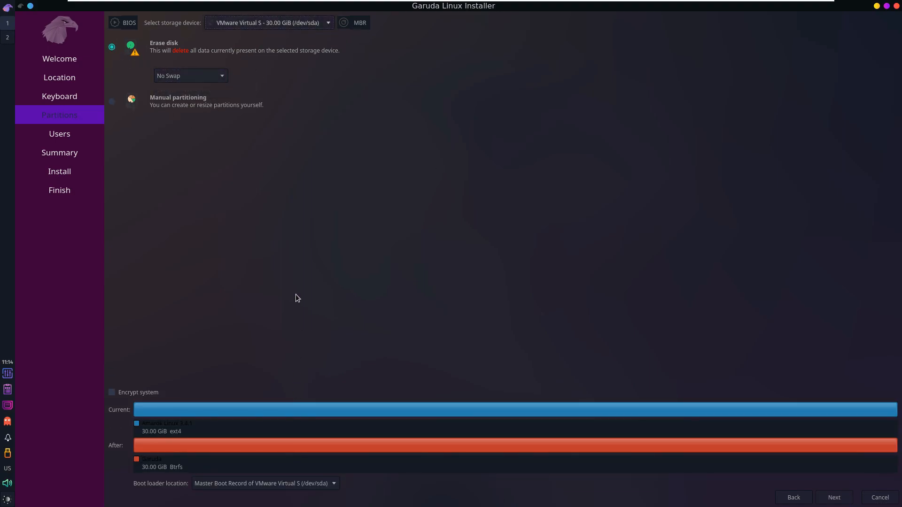
left_click(136, 393)
left_click(136, 393)
Try the manual partitioning option, switch back to Erase disk, and continue to the user settings.
left_click(162, 99)
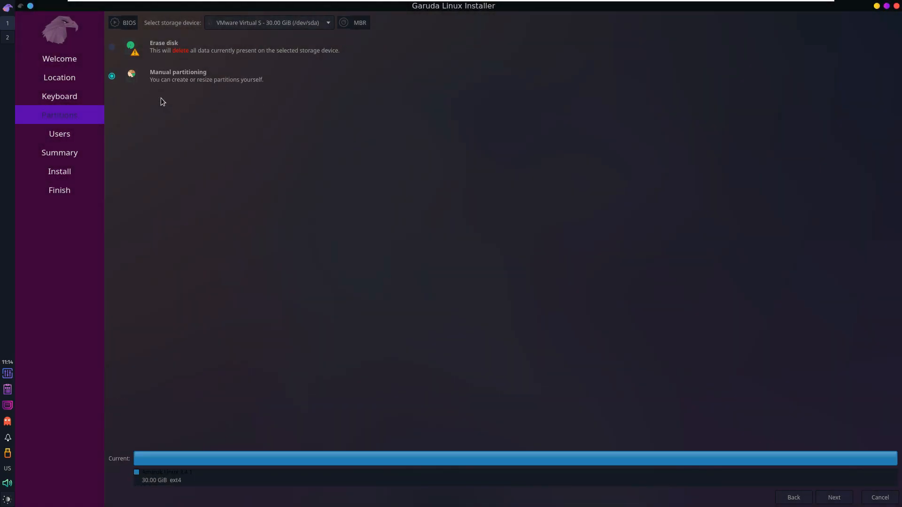
left_click(112, 47)
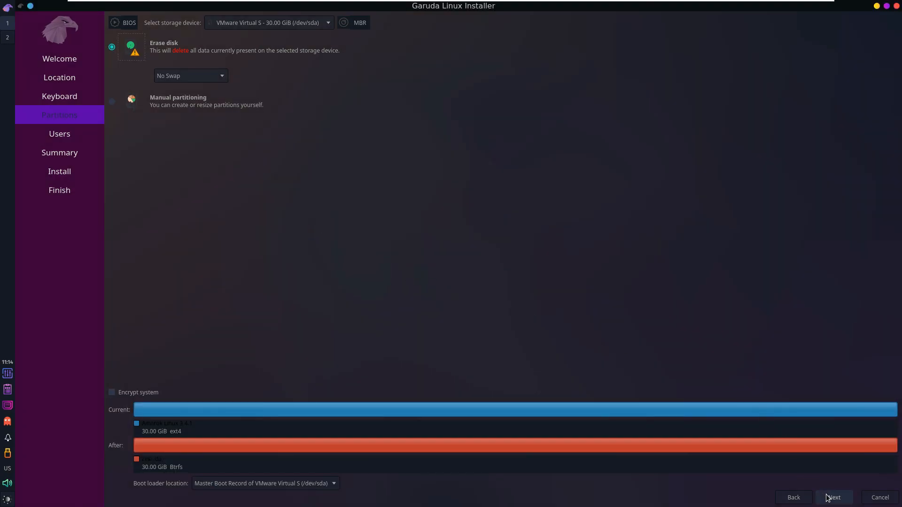
left_click(830, 497)
Enter runboxing as the user's name and login, and shorten the computer name to runboxing.
left_click(166, 147)
left_click(147, 36)
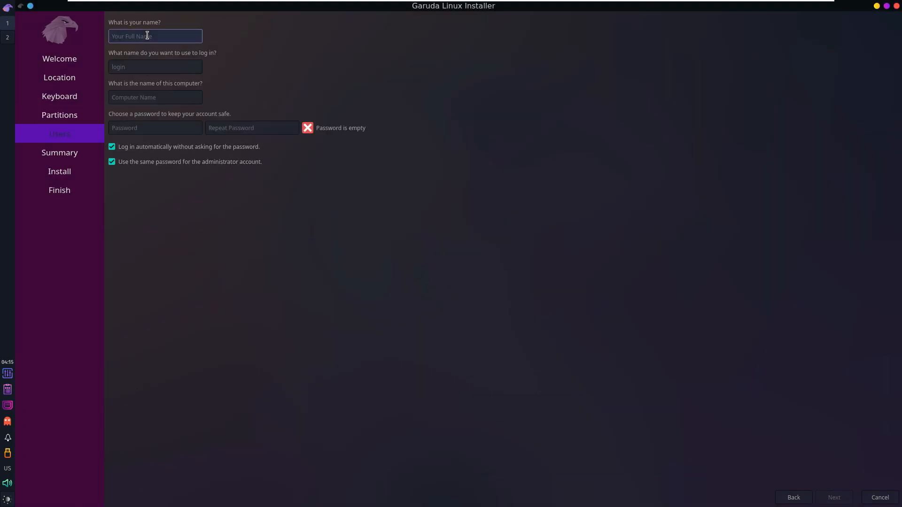
type("runboxing")
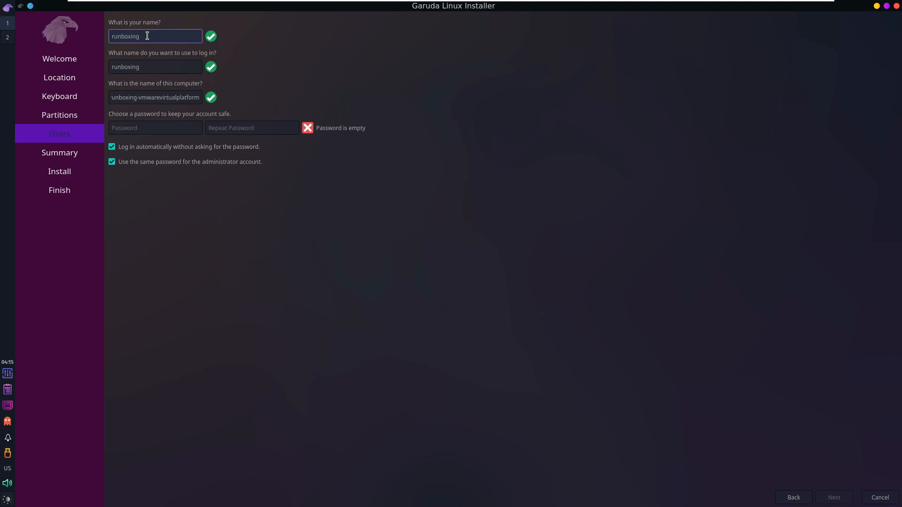
left_click_drag(137, 94, 216, 97)
key("BackSpace")
Enter and repeat the account password, and continue to the installation summary.
left_click(190, 129)
type("••")
left_click(217, 129)
type("•••••")
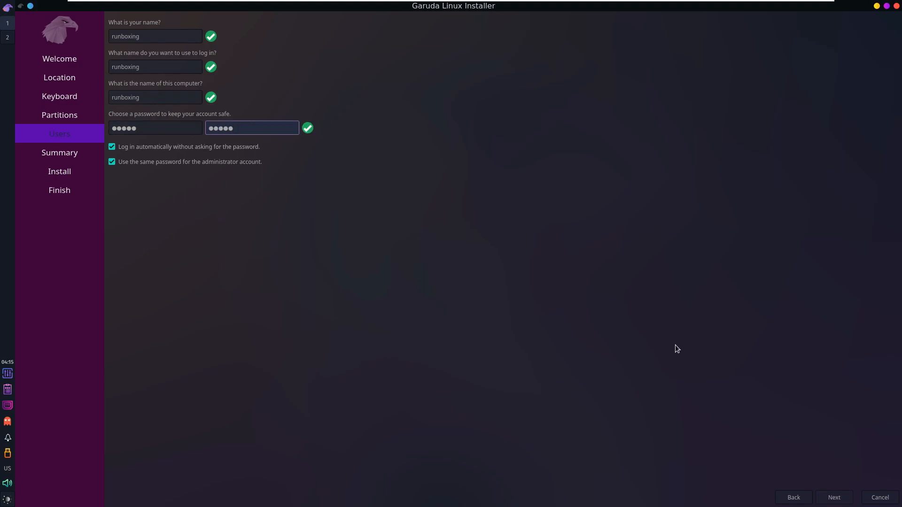
left_click(834, 498)
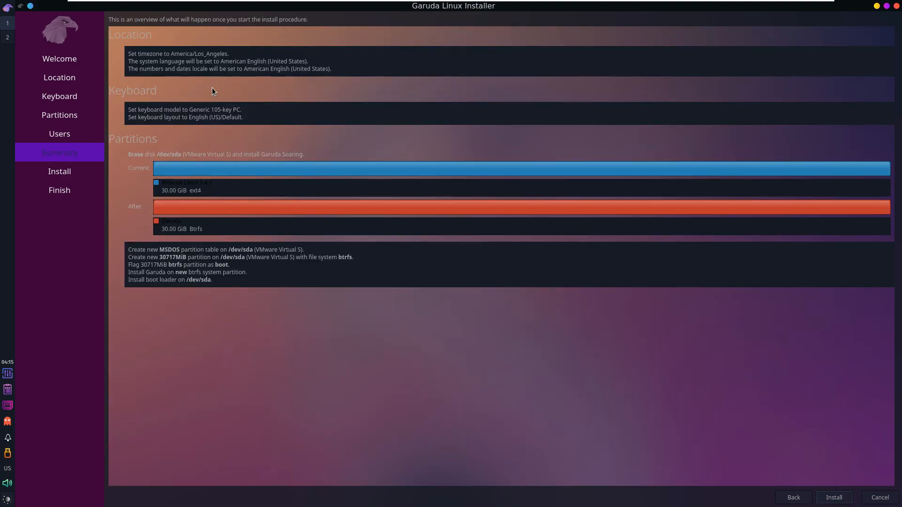
Start the installation, approve the disk changes, and toggle the installation log.
left_click(834, 497)
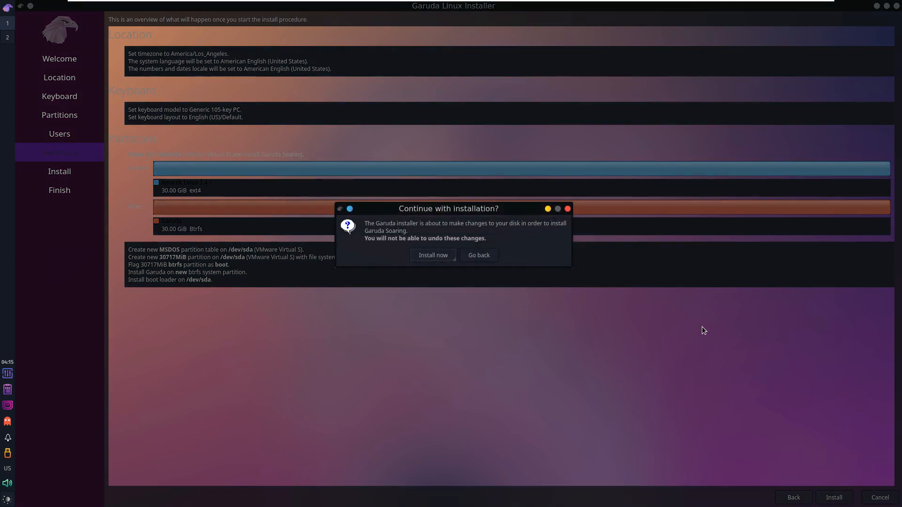
left_click(434, 258)
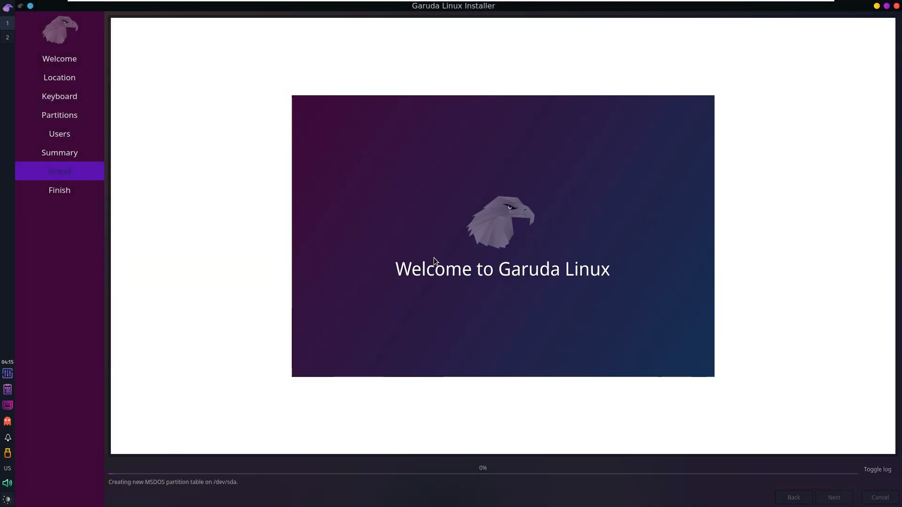
left_click(866, 469)
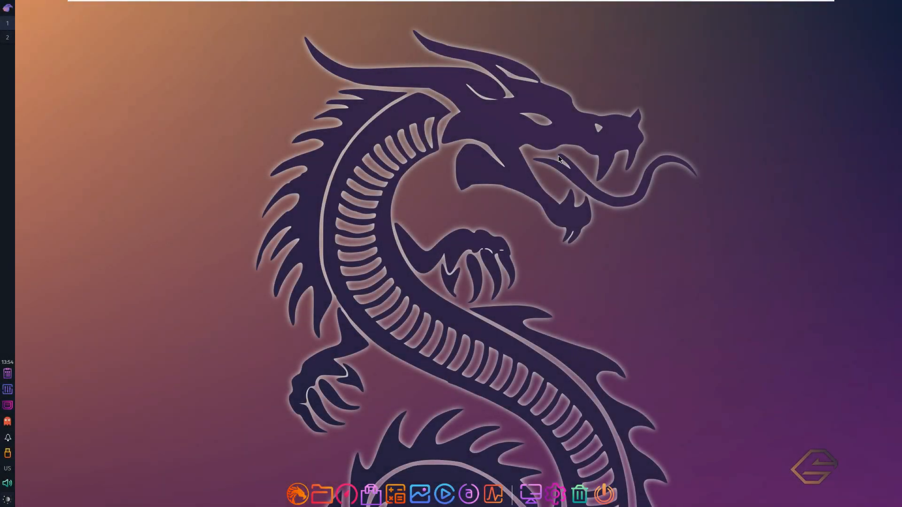
View the About LXQt information and close it.
left_click(8, 7)
left_click(37, 136)
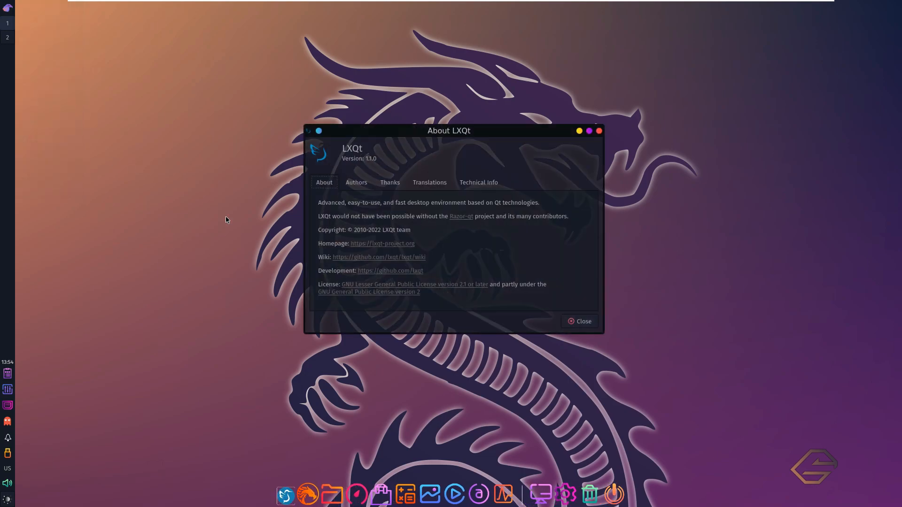
left_click(580, 323)
Look through the application menu's categories, including Preferences with the LXQt Settings and System Tools.
left_click(8, 7)
mouse_move(33, 21)
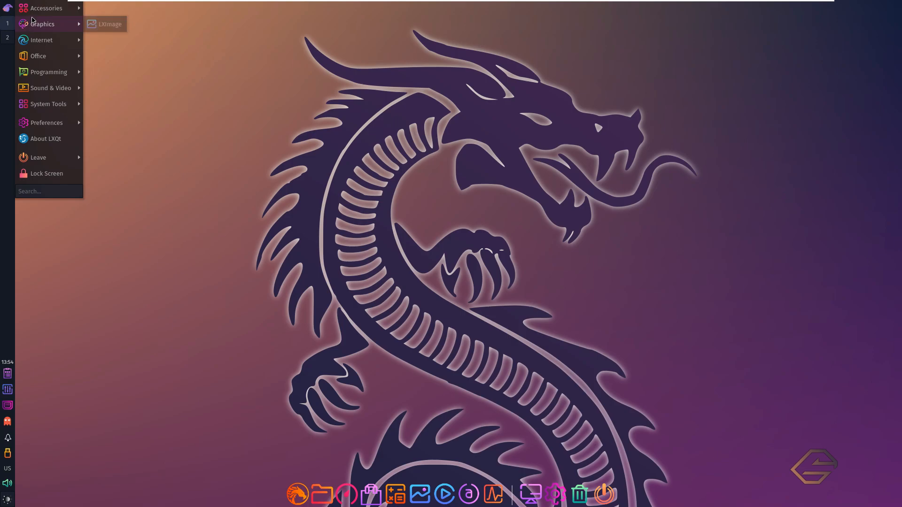
mouse_move(57, 123)
mouse_move(93, 118)
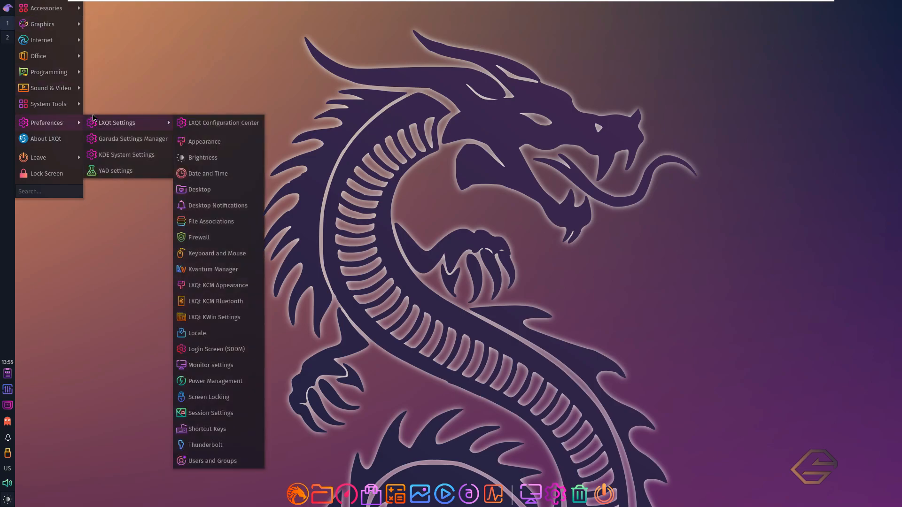
mouse_move(43, 109)
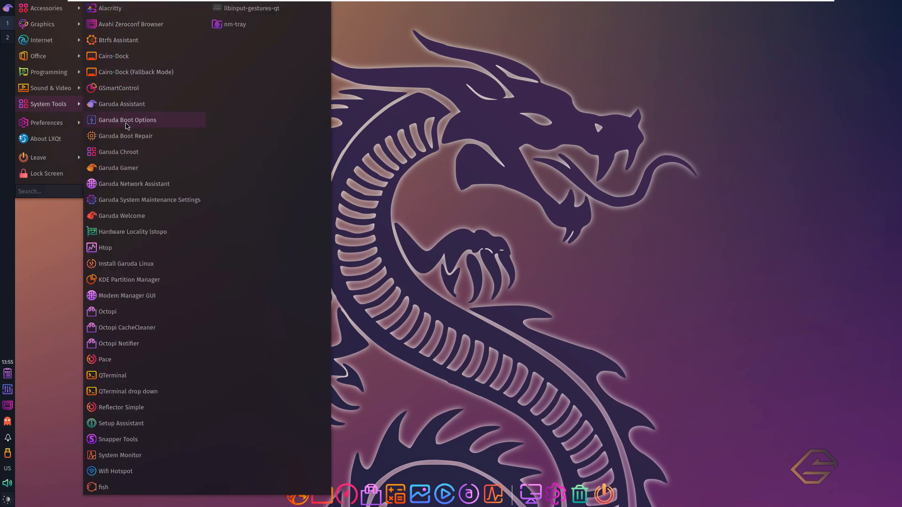
left_click(141, 245)
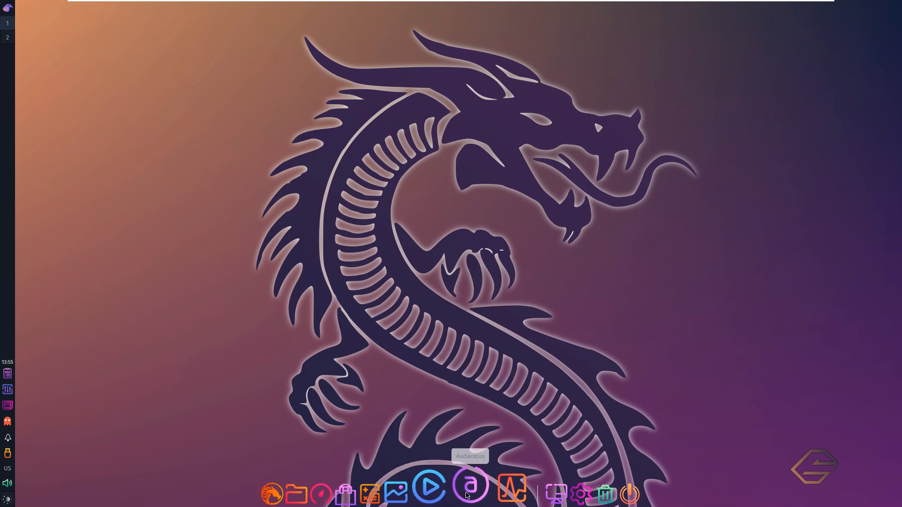
Open System Activity, maximize it, and look through the full list of all processes.
left_click(495, 491)
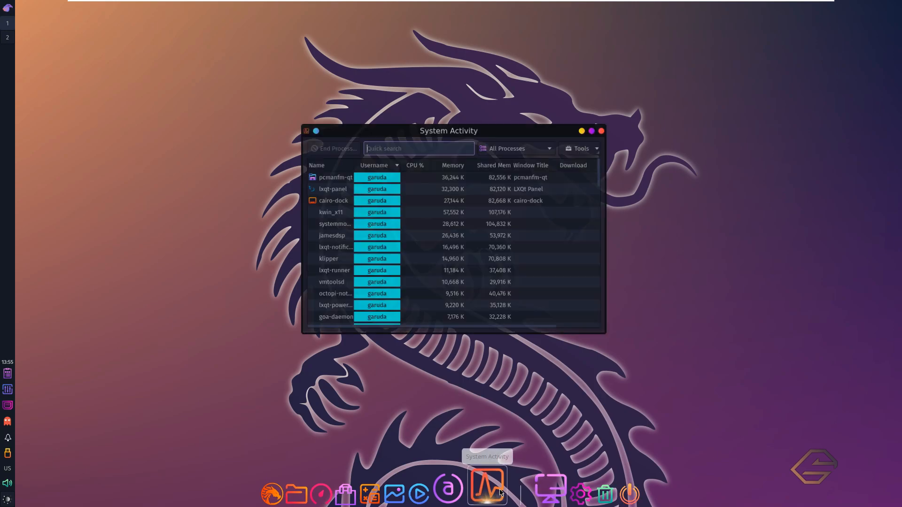
left_click(593, 131)
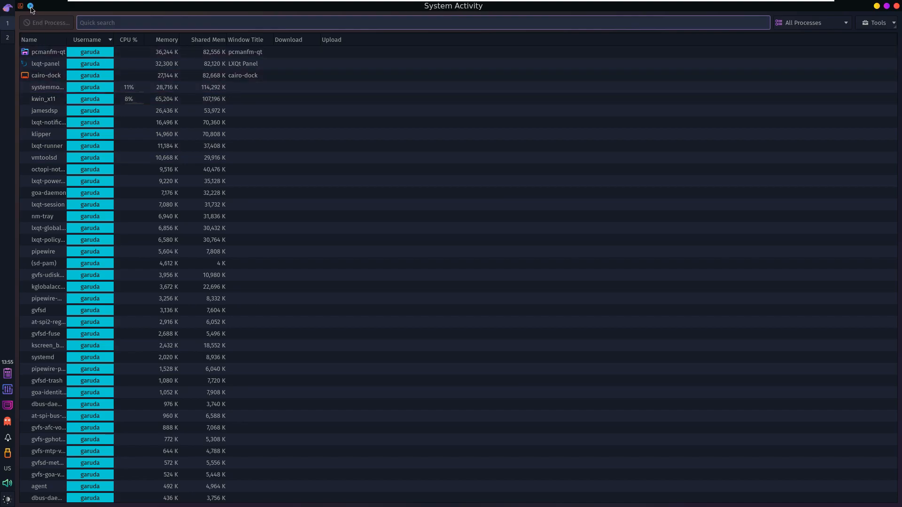
scroll(151, 251, "down", 6)
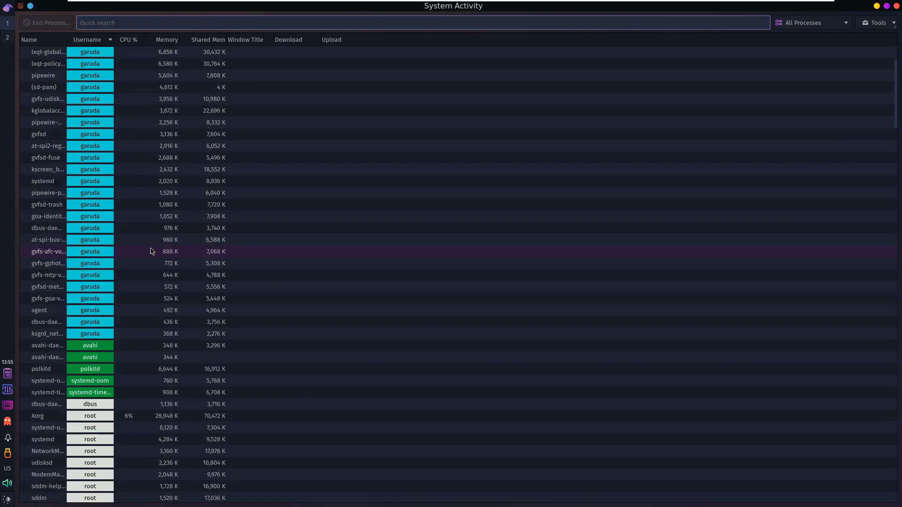
scroll(151, 251, "up", 6)
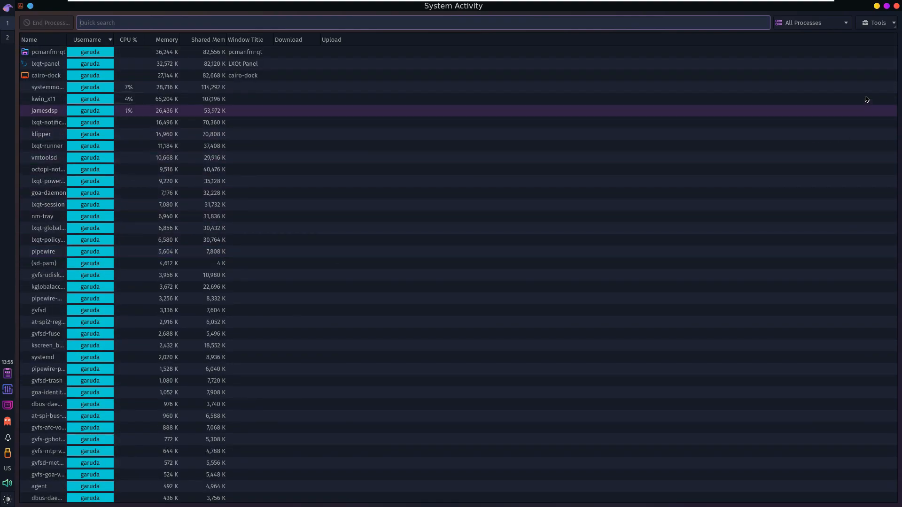
left_click_drag(895, 70, 866, 491)
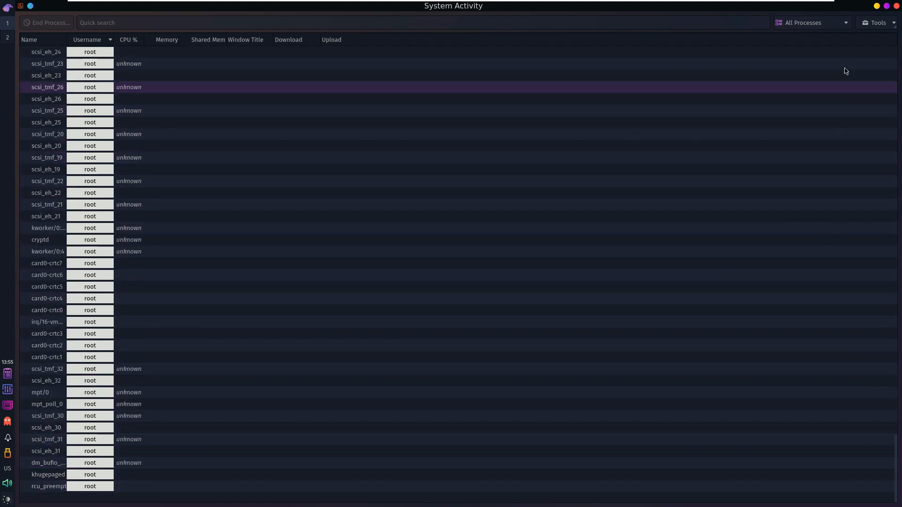
Try to launch Htop from System Activity's tools and dismiss the resulting message.
left_click(877, 22)
left_click(852, 38)
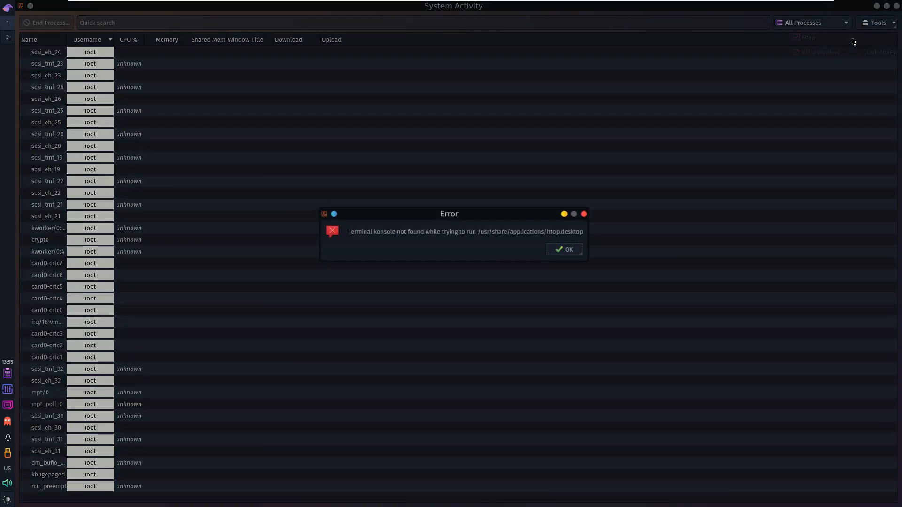
left_click(556, 248)
Filter the process list to System Processes, look through it, and close System Activity.
left_click(846, 22)
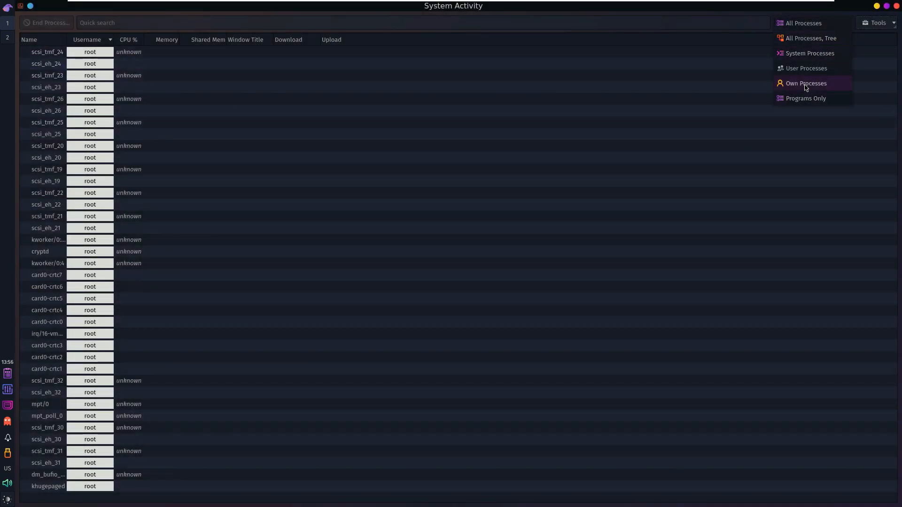
left_click(808, 52)
scroll(412, 190, "up", 15)
left_click_drag(895, 255, 882, 64)
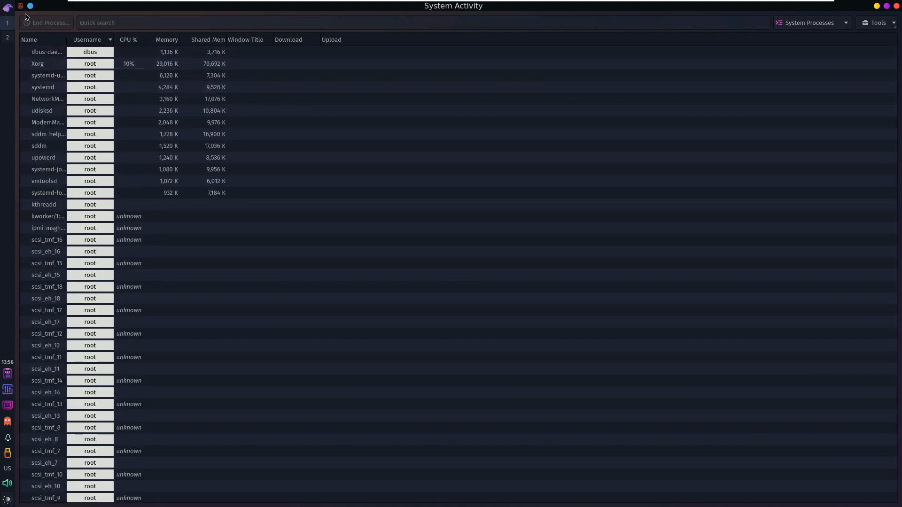
key("ctrl+q")
Set the desktop wallpaper to Abstract.jpg from the garuda-wallpapers folder and apply the desktop preferences.
right_click(113, 121)
left_click(178, 272)
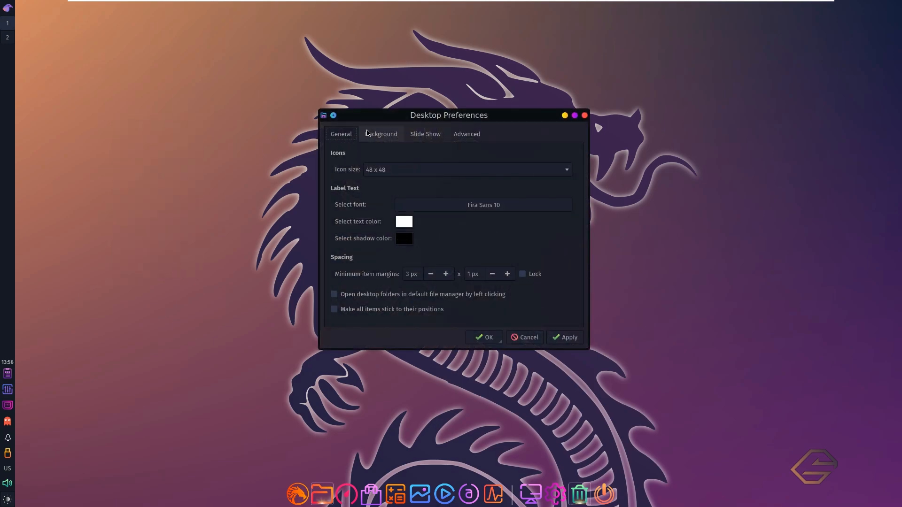
left_click(381, 134)
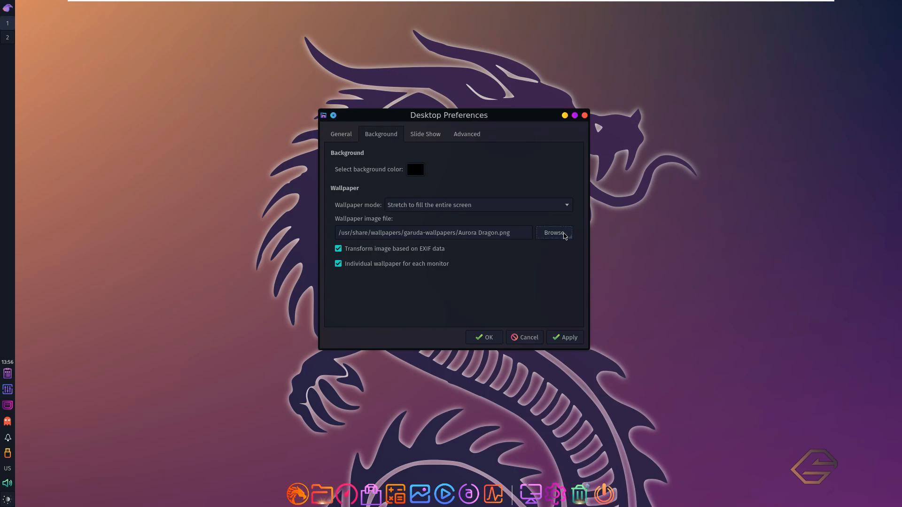
left_click(559, 233)
left_click(420, 166)
double_click(420, 166)
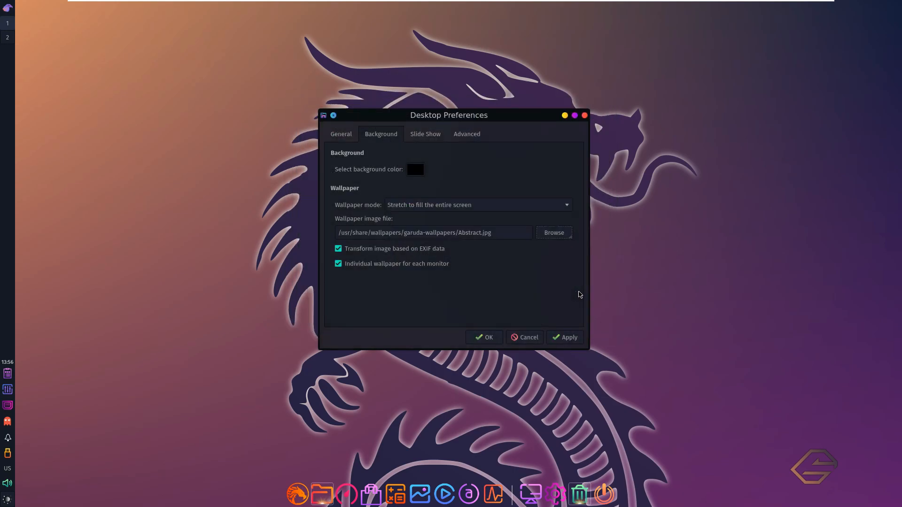
left_click(564, 337)
left_click(468, 337)
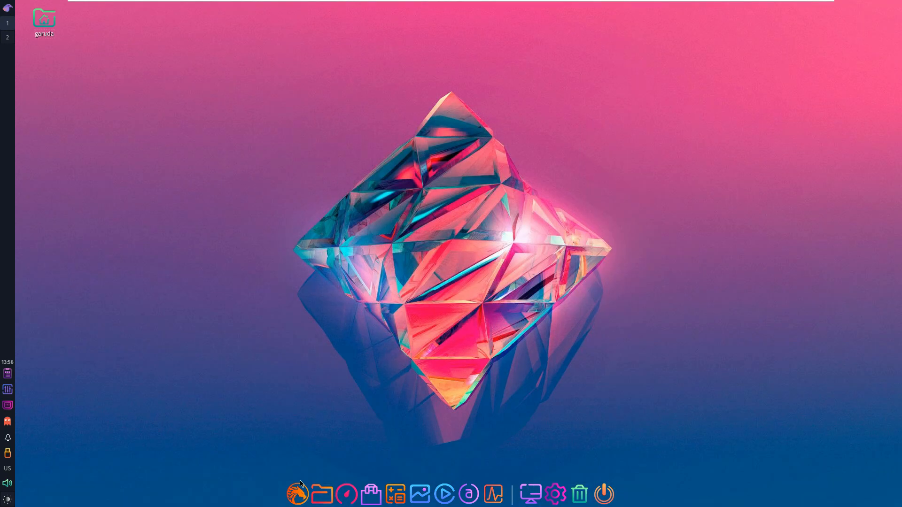
Open the file manager at the home folder, maximize it, and view and dismiss its version information.
left_click(329, 490)
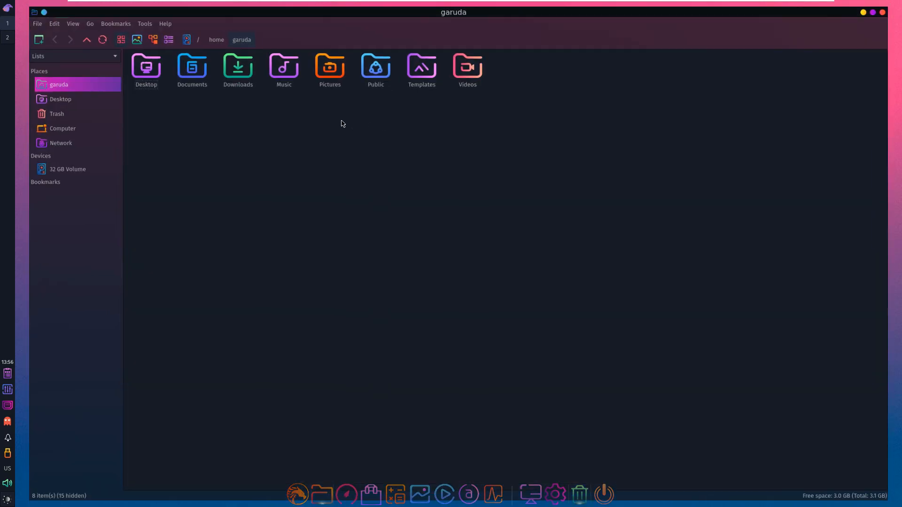
left_click(156, 18)
left_click(178, 35)
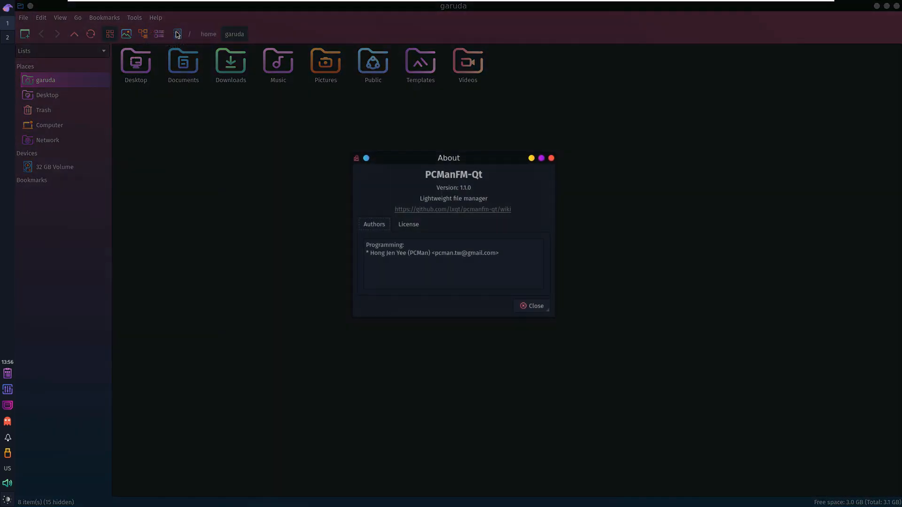
left_click(531, 307)
Open the 32 GB Volume, look through the file manager's menus, and close the window.
left_click(89, 167)
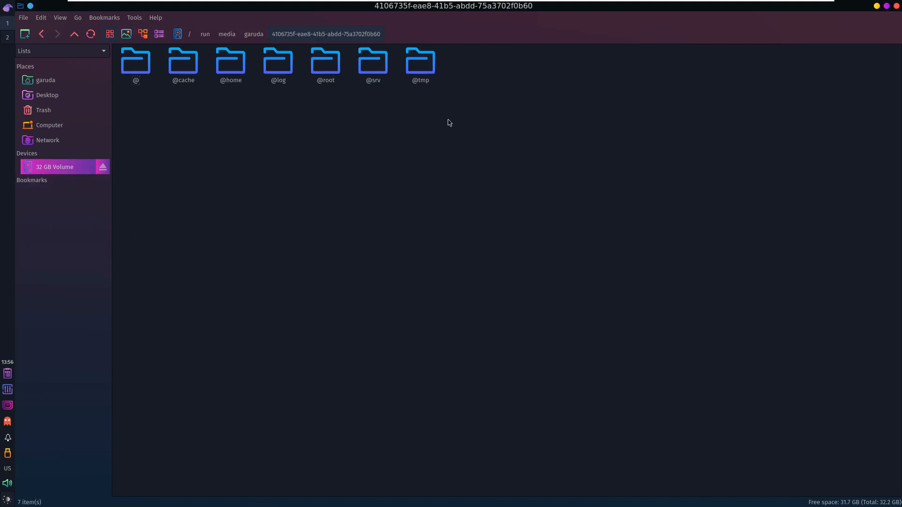
left_click(23, 17)
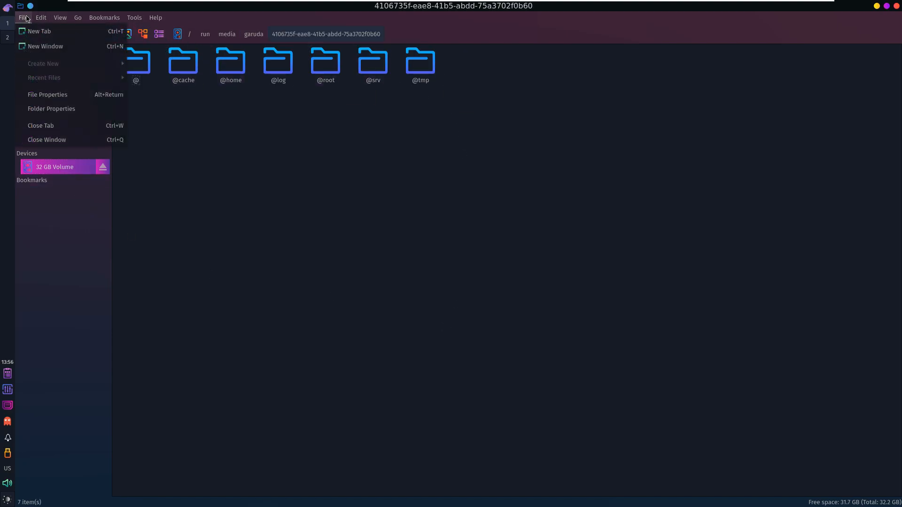
mouse_move(103, 18)
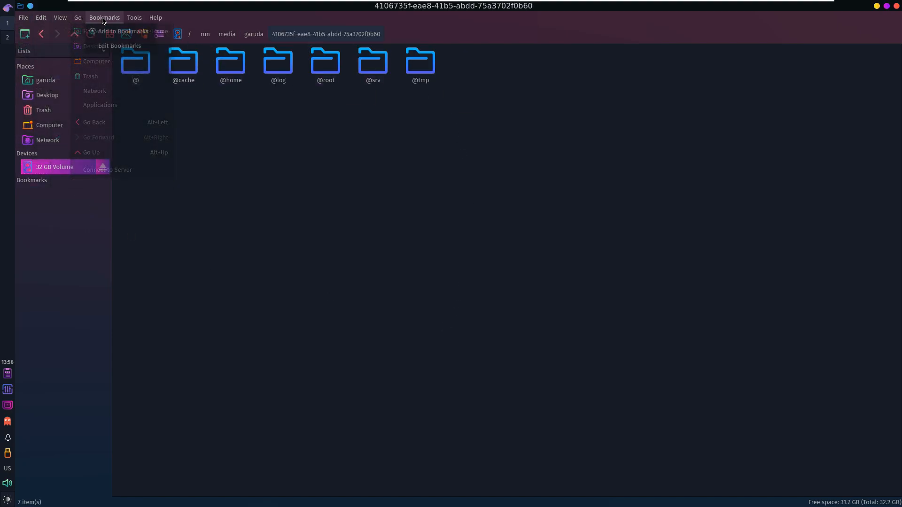
mouse_move(149, 22)
left_click(23, 18)
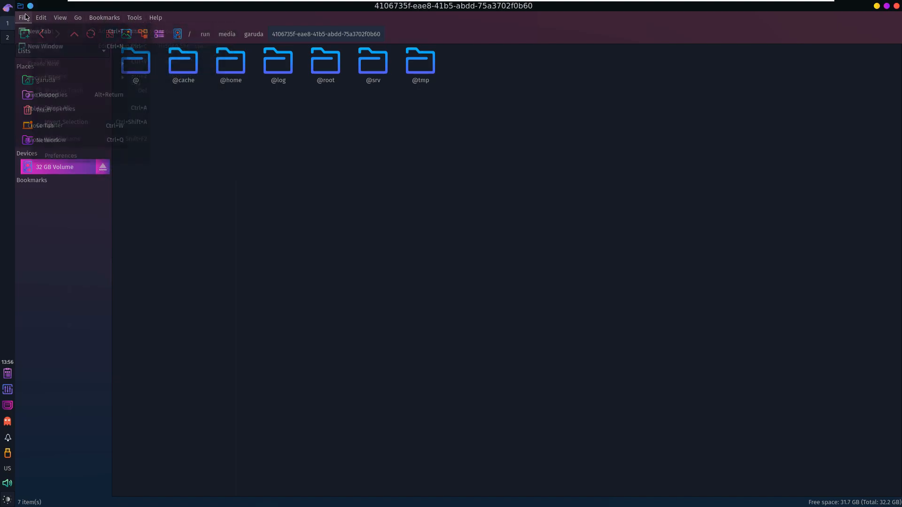
left_click(23, 18)
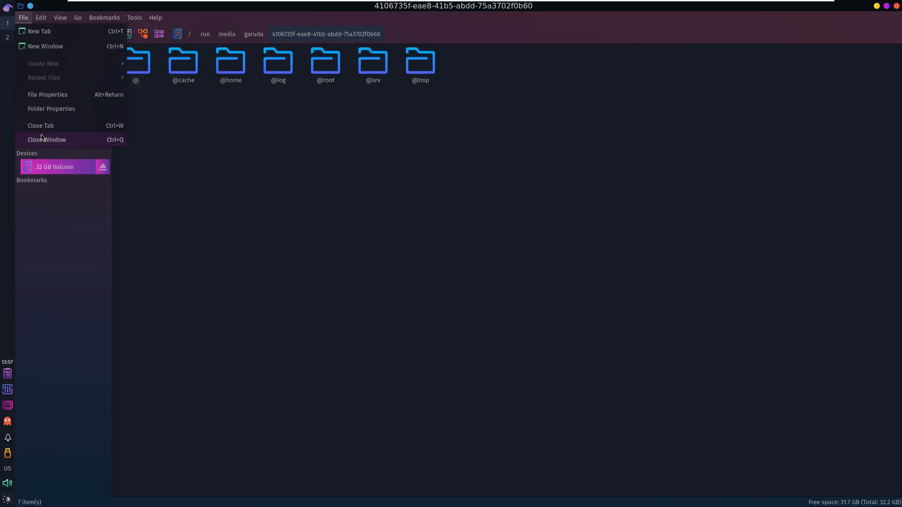
left_click(43, 139)
View the side panel's context options and look through its removable device, notification and other tray items.
right_click(11, 237)
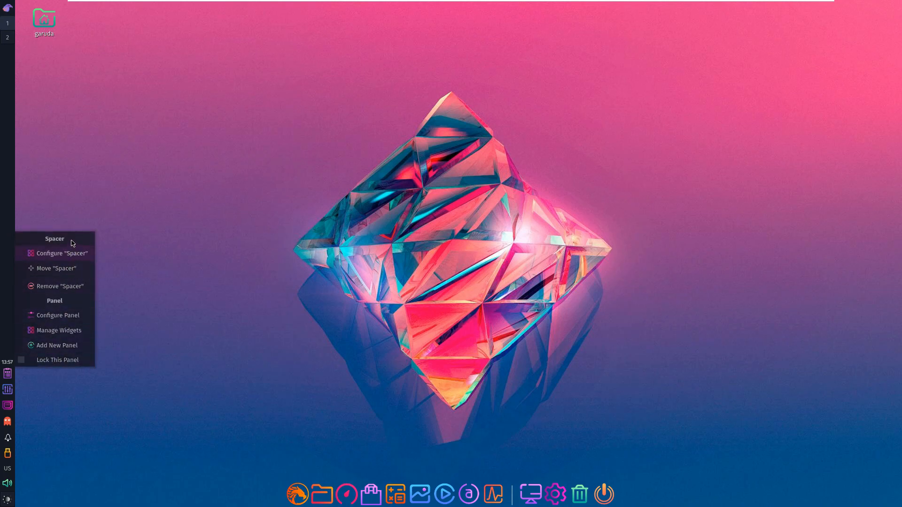
left_click(248, 320)
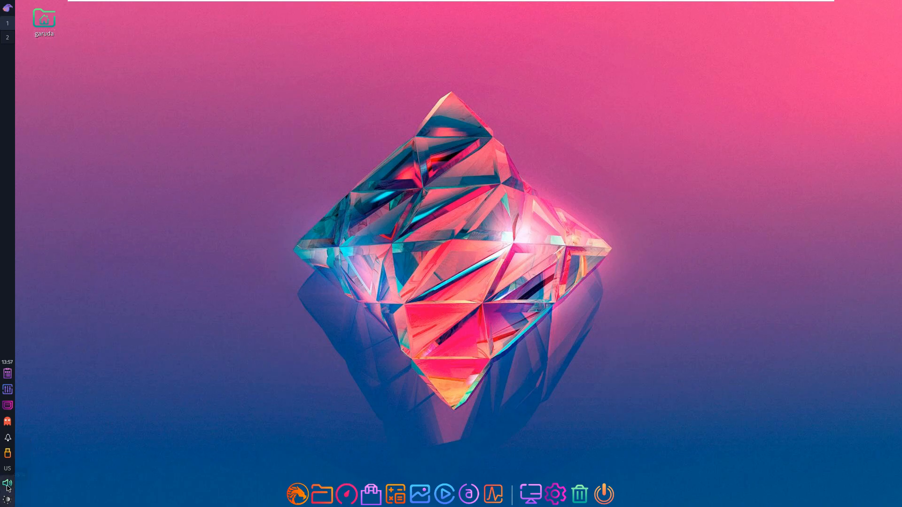
left_click(8, 453)
left_click(11, 439)
left_click(12, 403)
Complete the JamesDSP setup with minimizing to the tray and starting minimized on boot, and view the clipboard item's options.
left_click(11, 390)
left_click(327, 238)
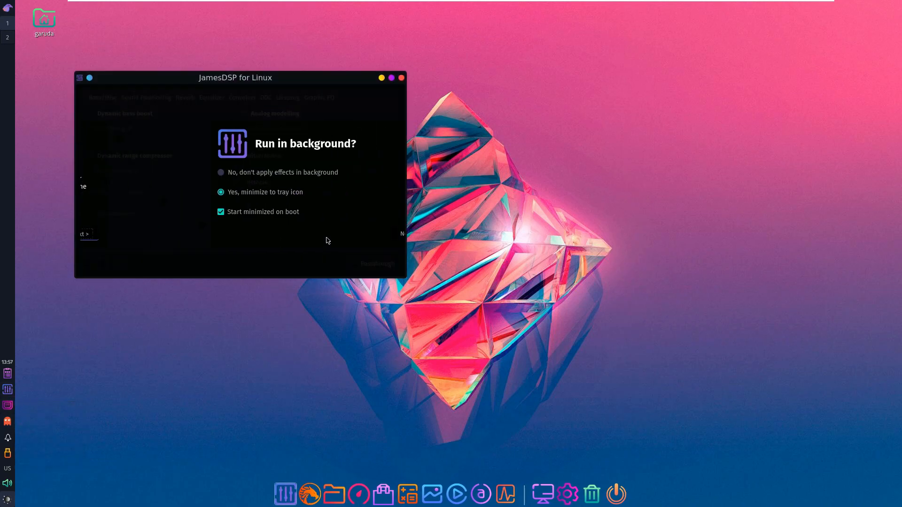
left_click(330, 234)
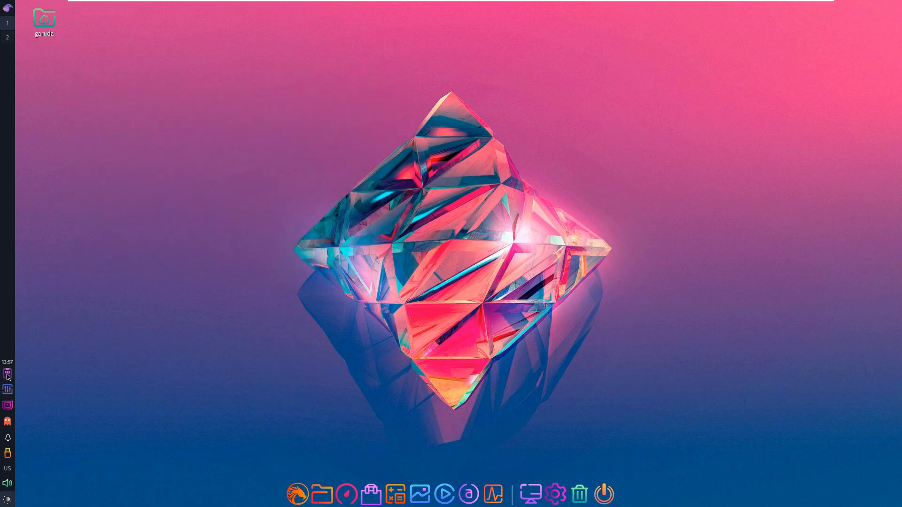
right_click(8, 376)
left_click(169, 437)
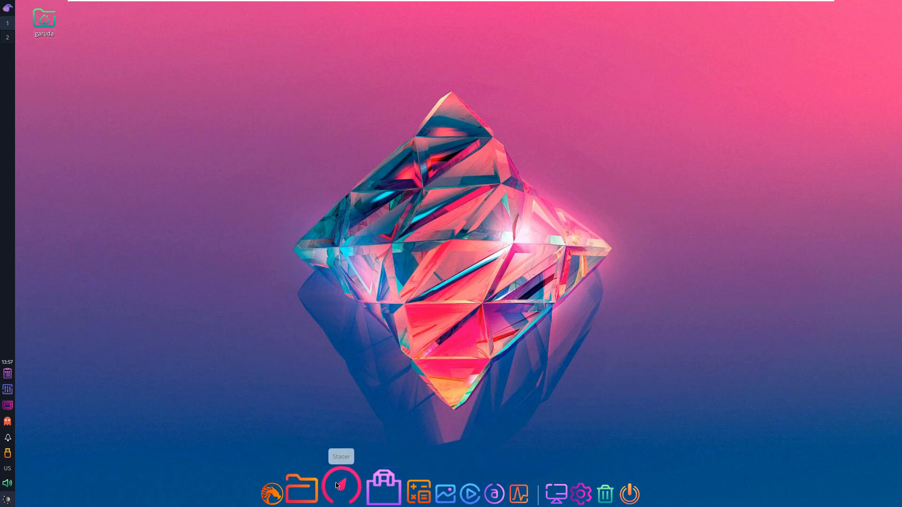
Look through the application categories from Accessories to System Tools and Preferences, and view and dismiss the desktop's context options.
left_click(8, 8)
mouse_move(39, 18)
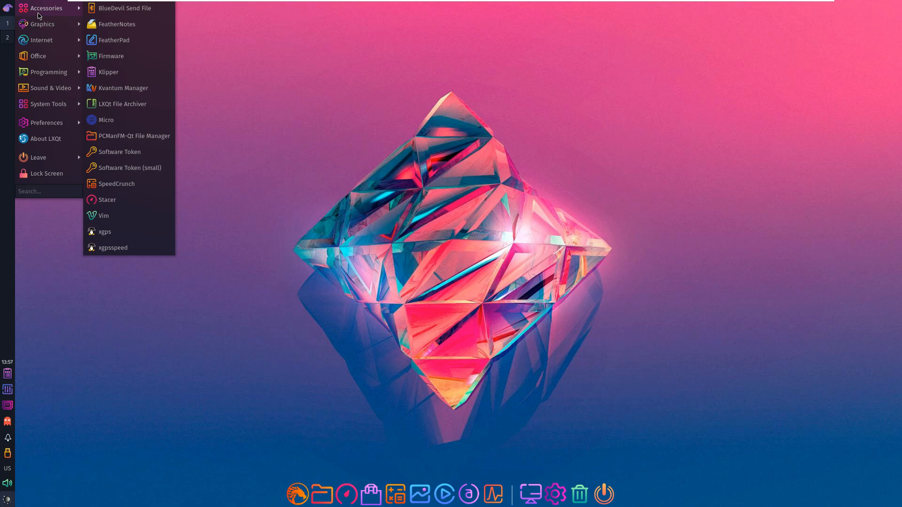
mouse_move(61, 42)
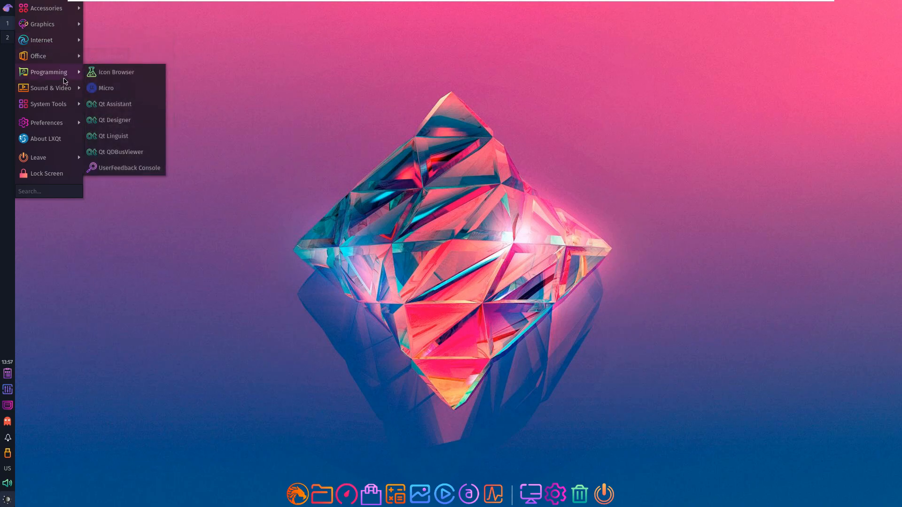
mouse_move(66, 88)
mouse_move(69, 105)
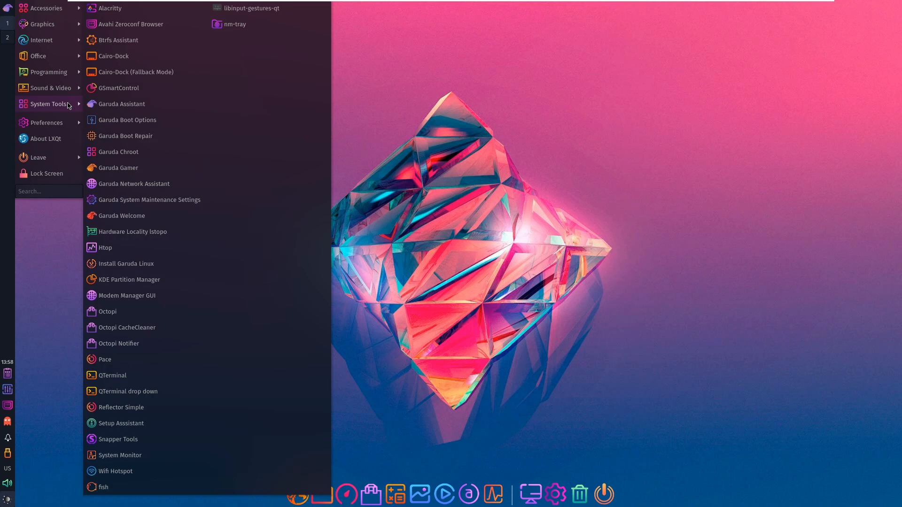
mouse_move(75, 123)
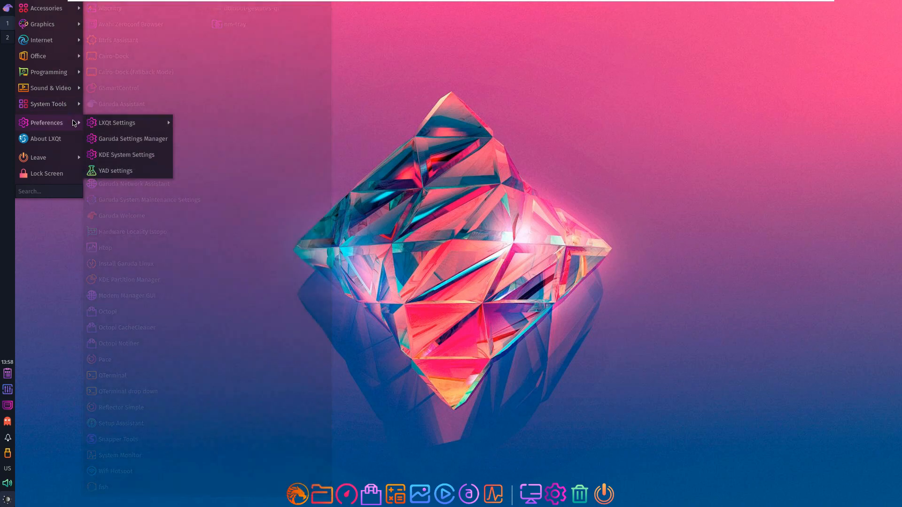
mouse_move(117, 125)
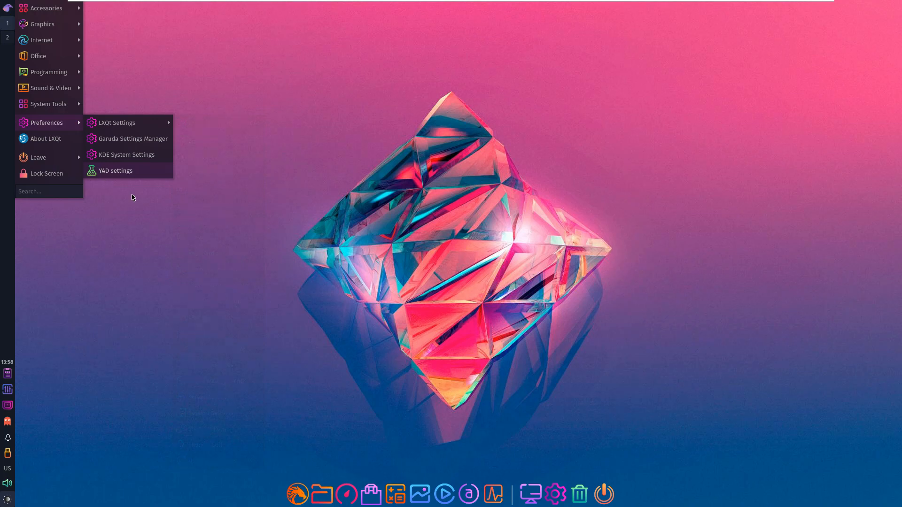
right_click(370, 170)
left_click(644, 275)
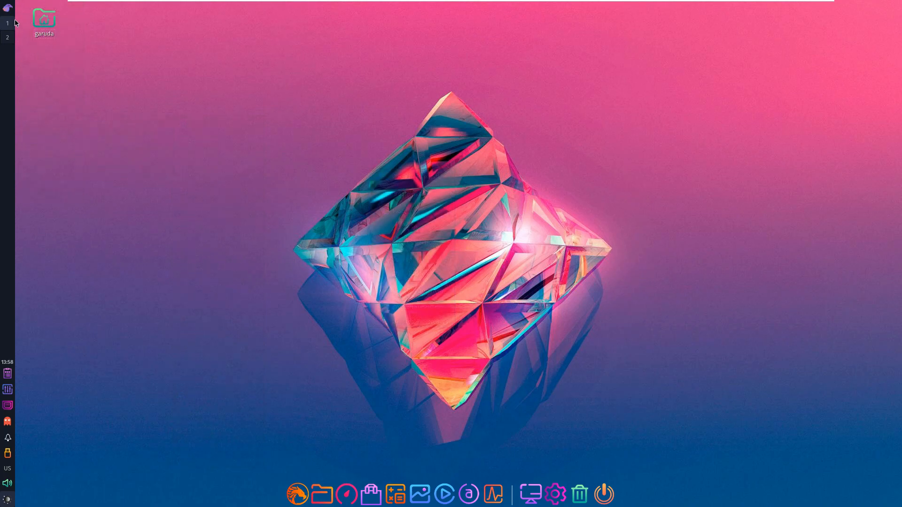
Open the garuda home folder from the desktop, eject the 32 GB Volume, and close the file manager.
double_click(46, 21)
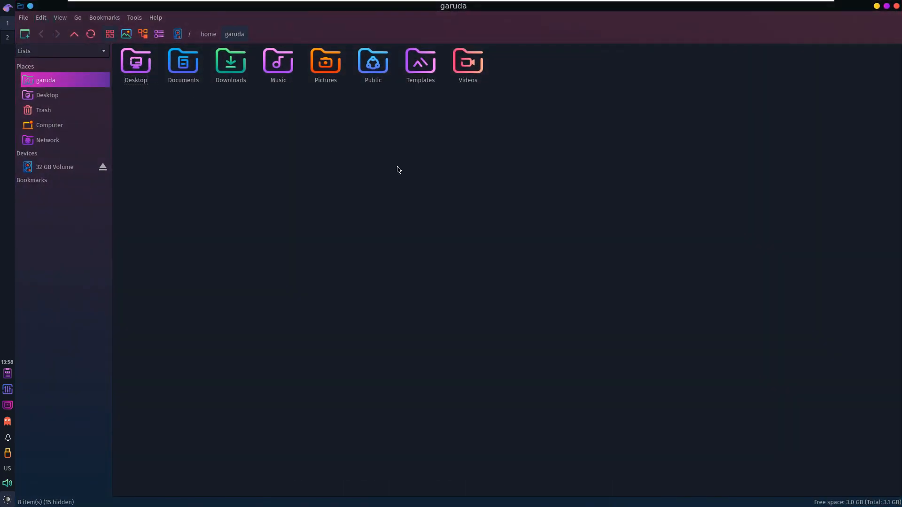
left_click(102, 172)
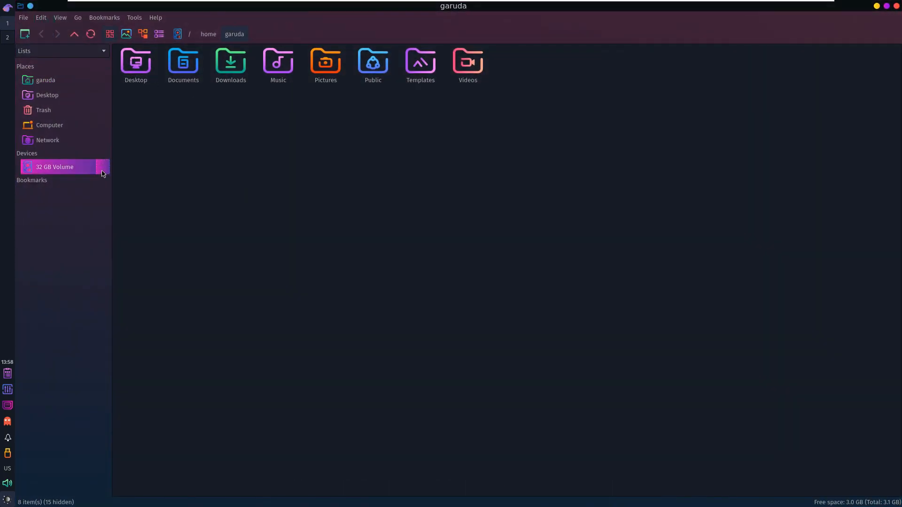
left_click(897, 5)
Lock the screen through the Leave dialog and unlock it by entering the account password.
left_click(608, 492)
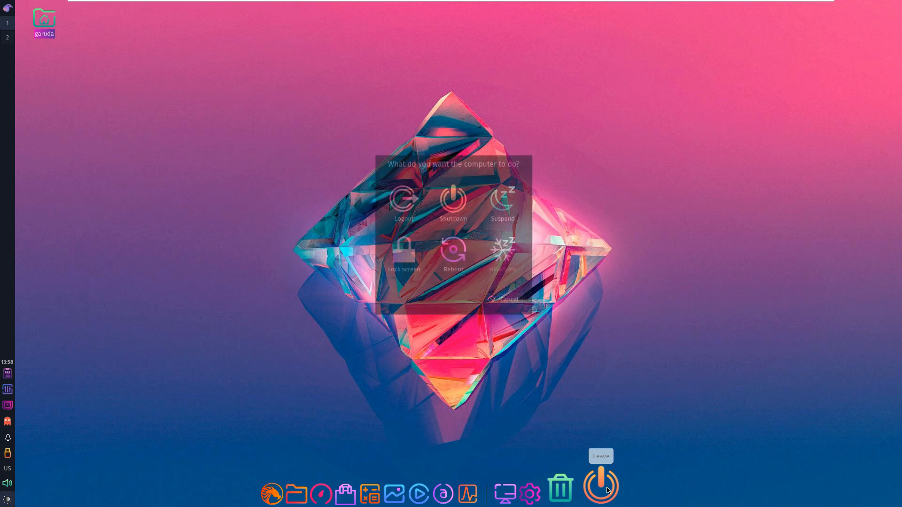
left_click(407, 265)
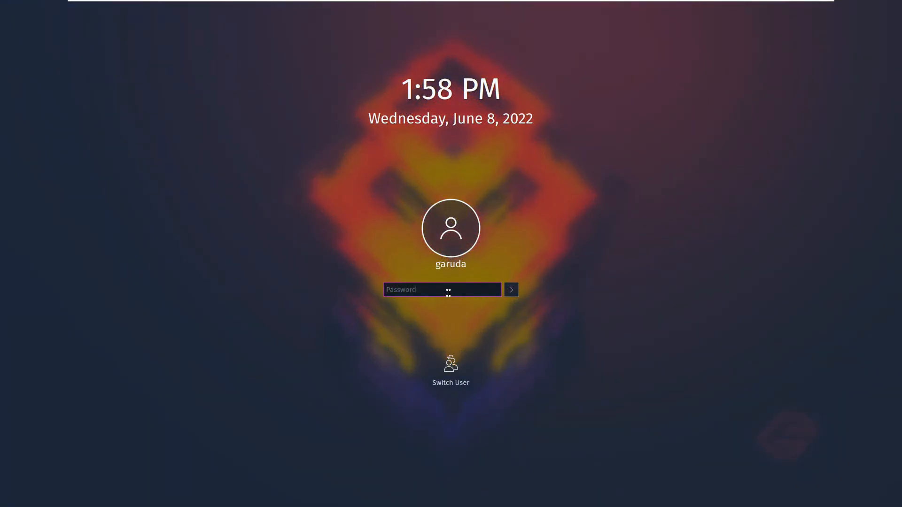
type("*******")
key("Return")
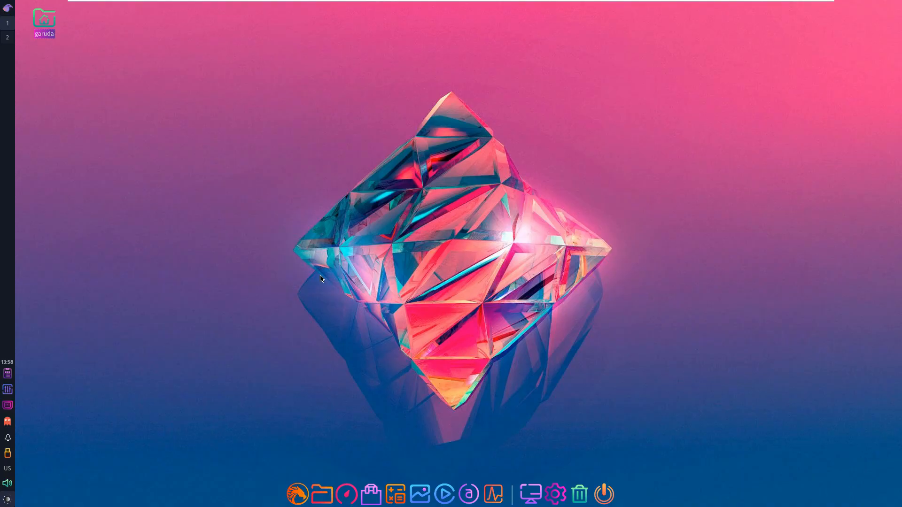
Launch Garuda Assistant from the System Tools applications and maximize its window.
left_click(9, 8)
mouse_move(32, 13)
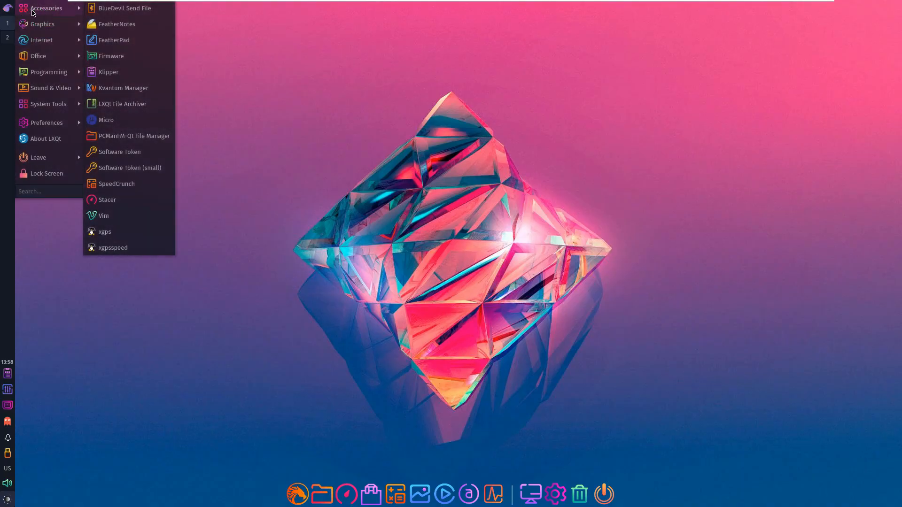
mouse_move(52, 104)
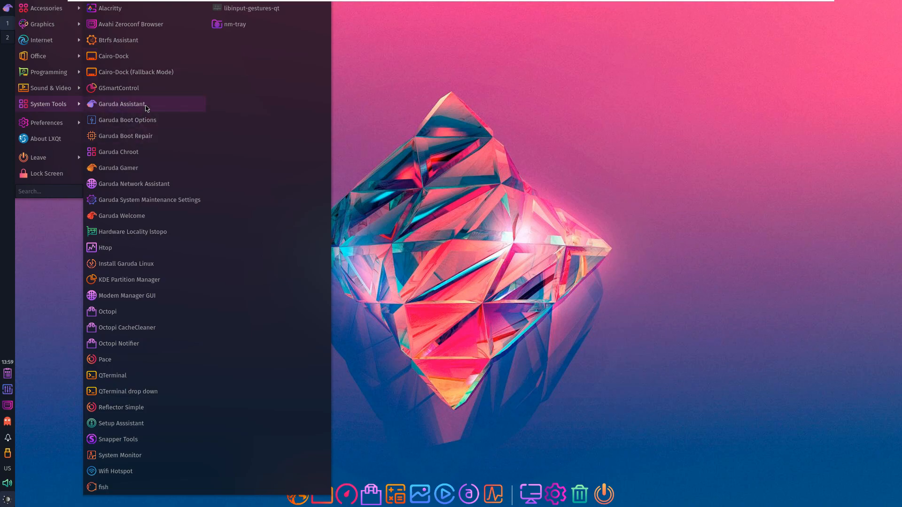
left_click(148, 108)
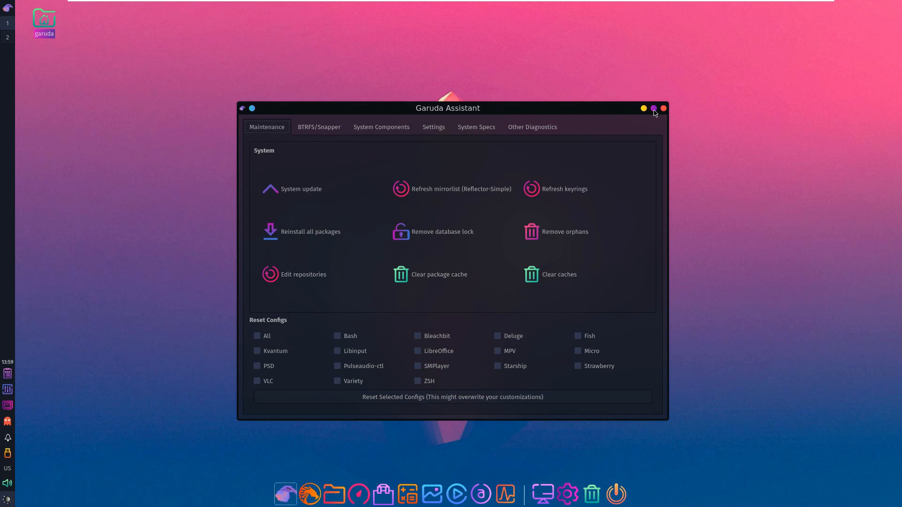
left_click(654, 110)
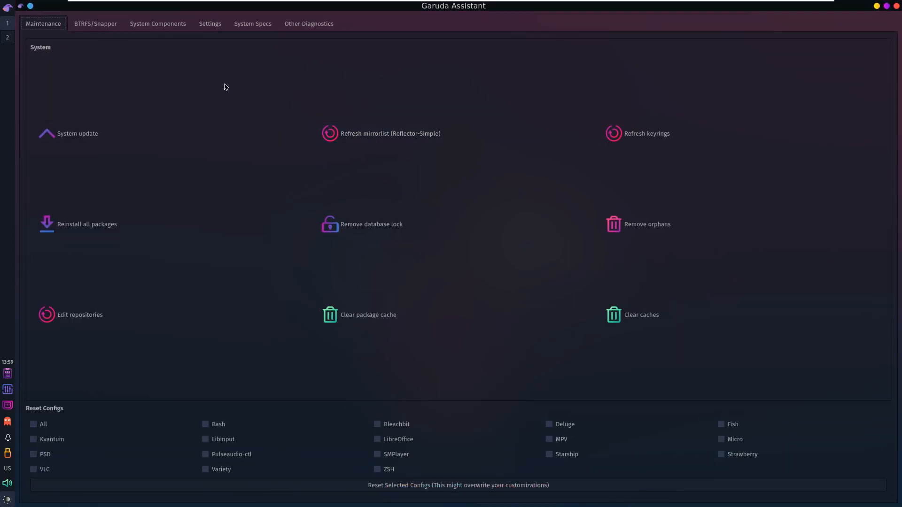
Examine the system specs in Garuda Assistant and bring up its settings.
left_click(268, 22)
left_click(210, 24)
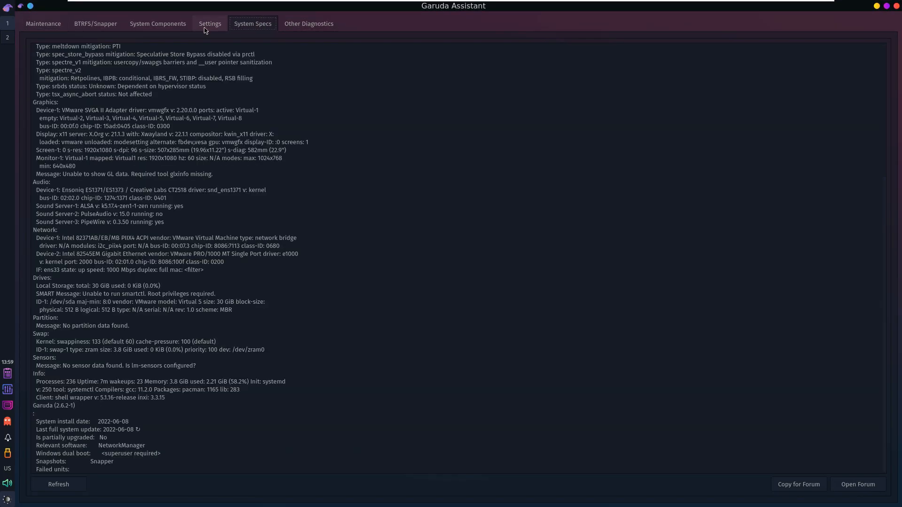